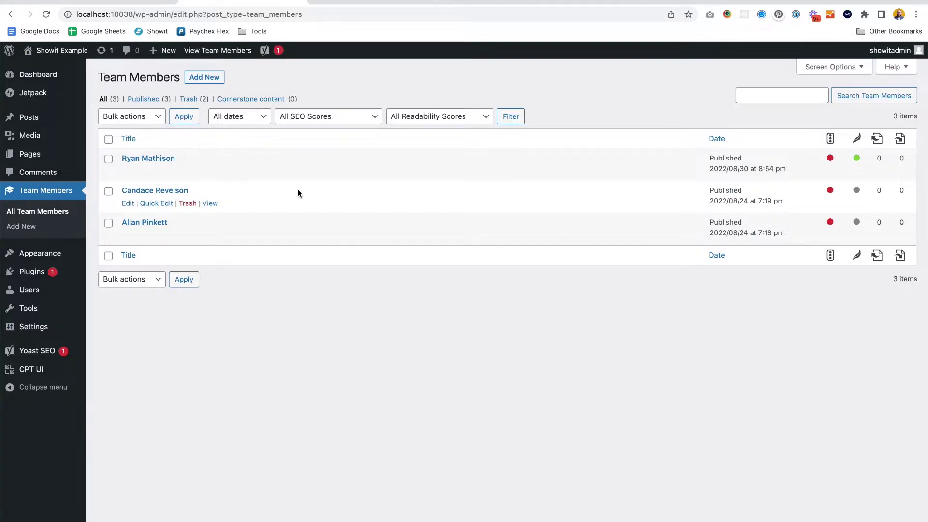
- Review a team member's entry, checking its bio paragraph and CEO excerpt, then return to the list
left_click(127, 172)
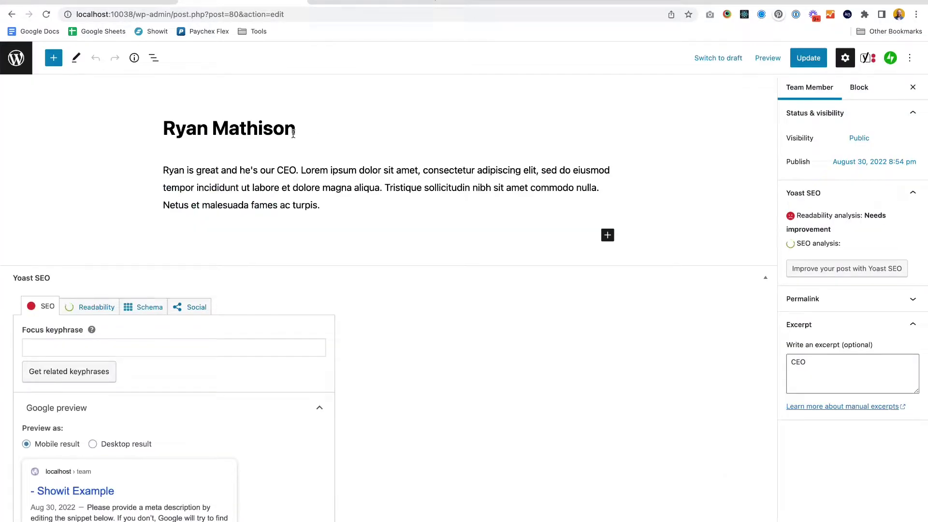
triple_click(236, 182)
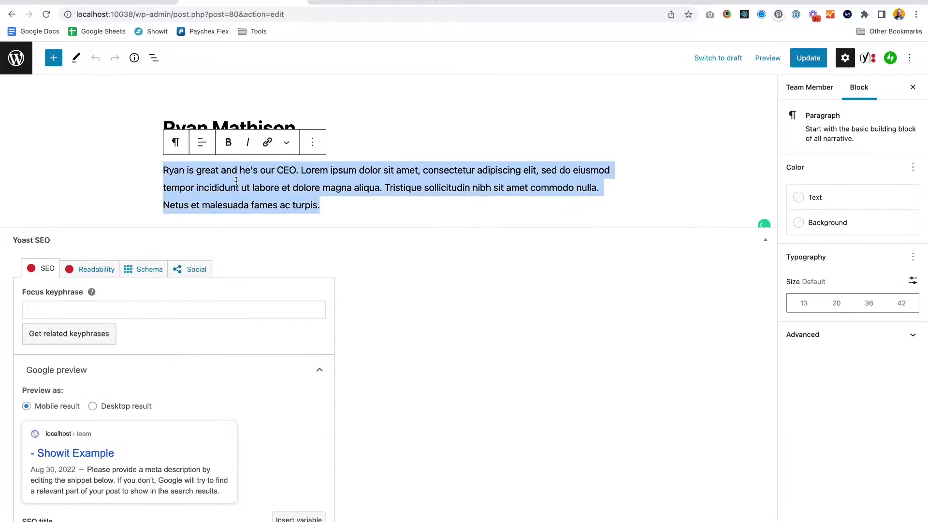
left_click(406, 213)
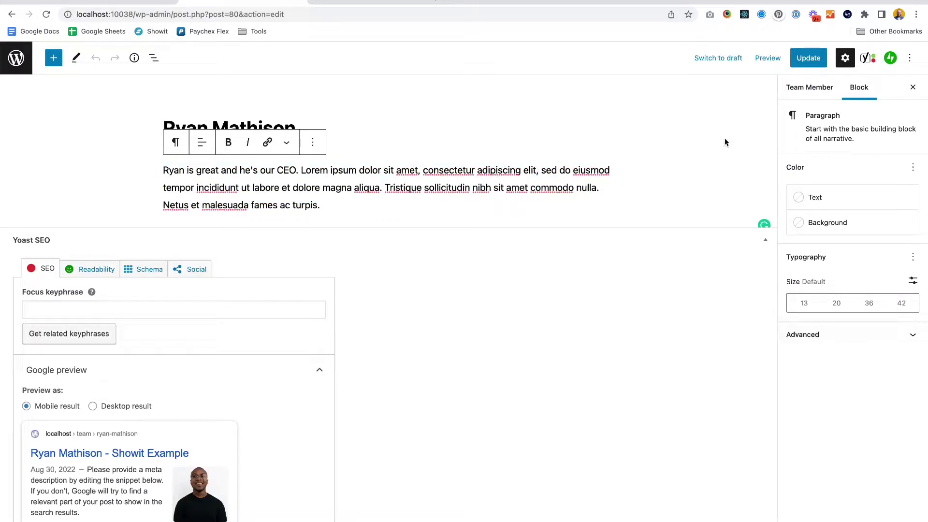
left_click(822, 88)
scroll(876, 393, "down", 2)
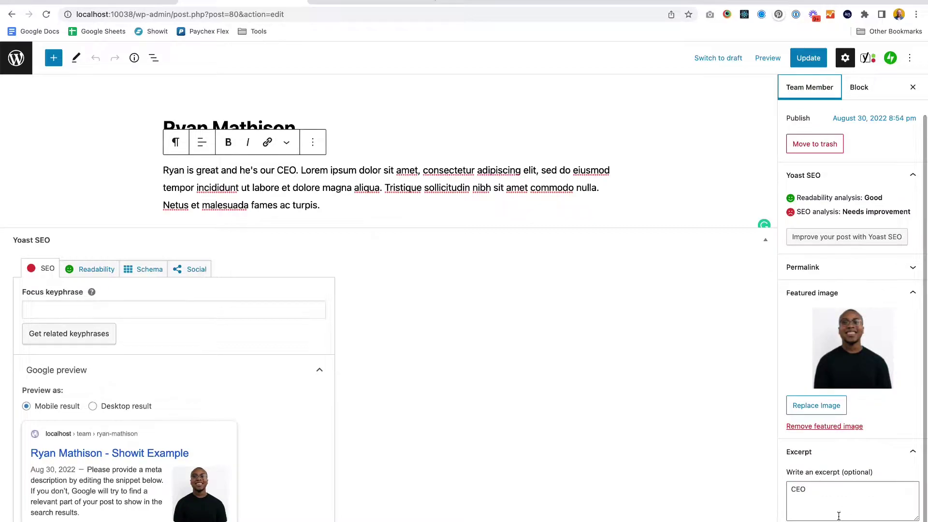
double_click(830, 494)
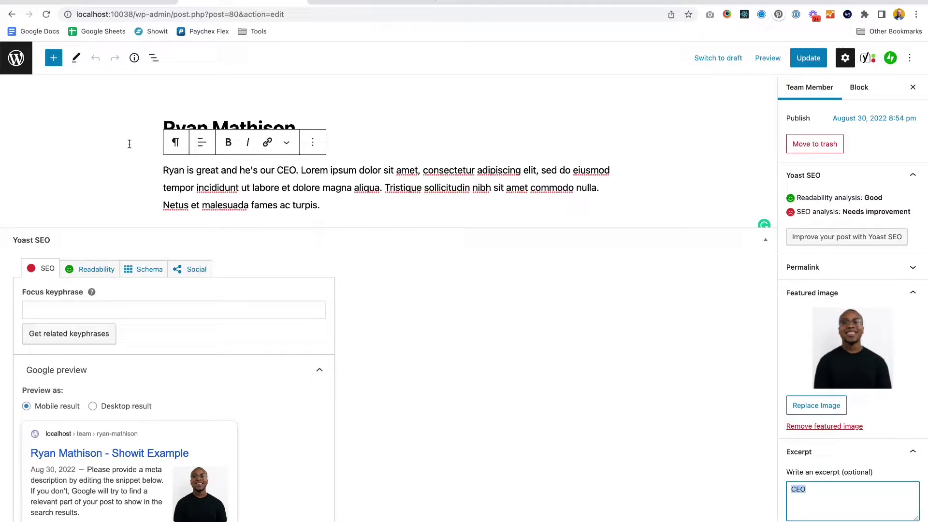
left_click(21, 62)
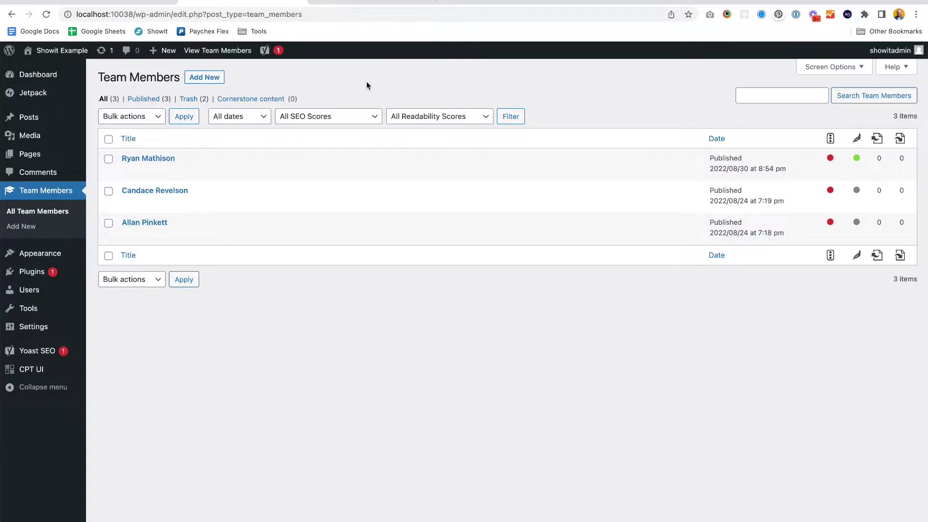
- Bring up the live localhost About page and scroll through its sections
mouse_move(37, 375)
left_click(343, 1)
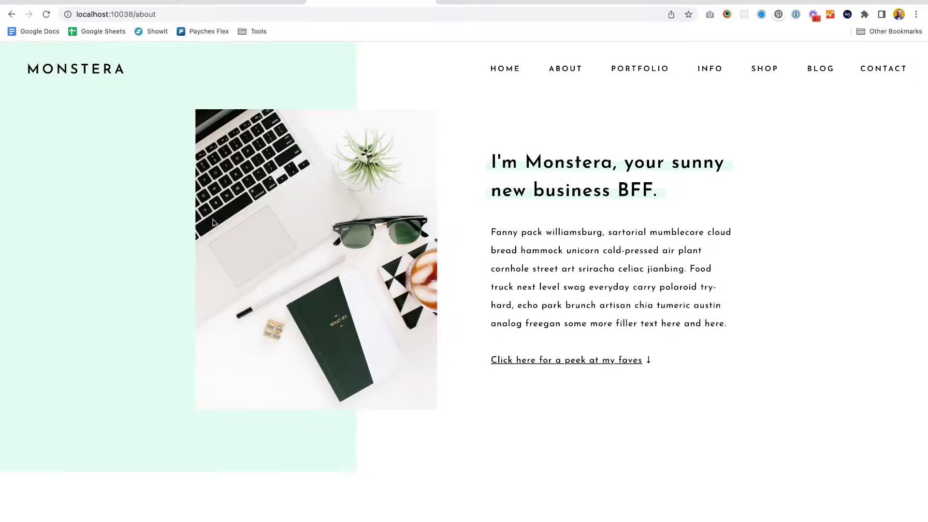
scroll(213, 220, "down", 2)
scroll(212, 219, "up", 2)
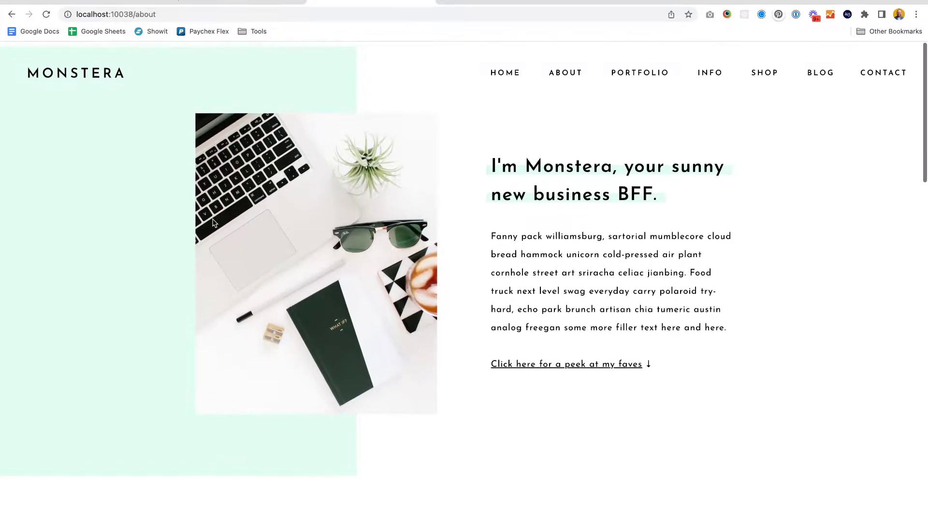
scroll(145, 219, "down", 20)
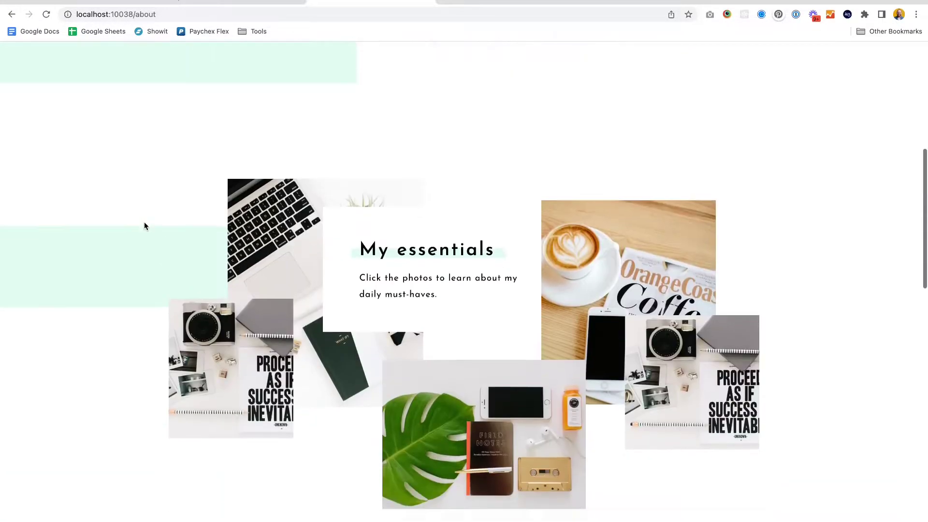
scroll(144, 226, "down", 2)
scroll(144, 226, "up", 20)
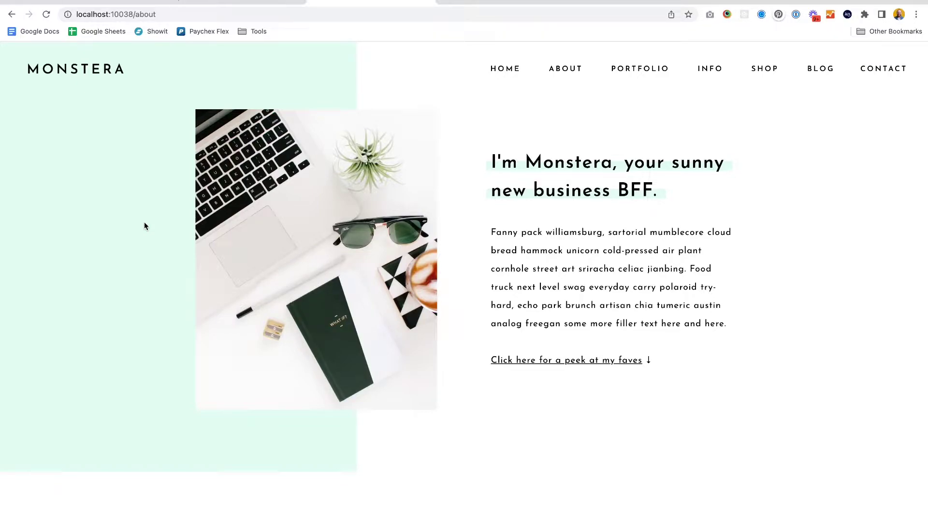
- In the Showit editor, move from the Home page header to the About page and scroll its canvases
left_click(98, 3)
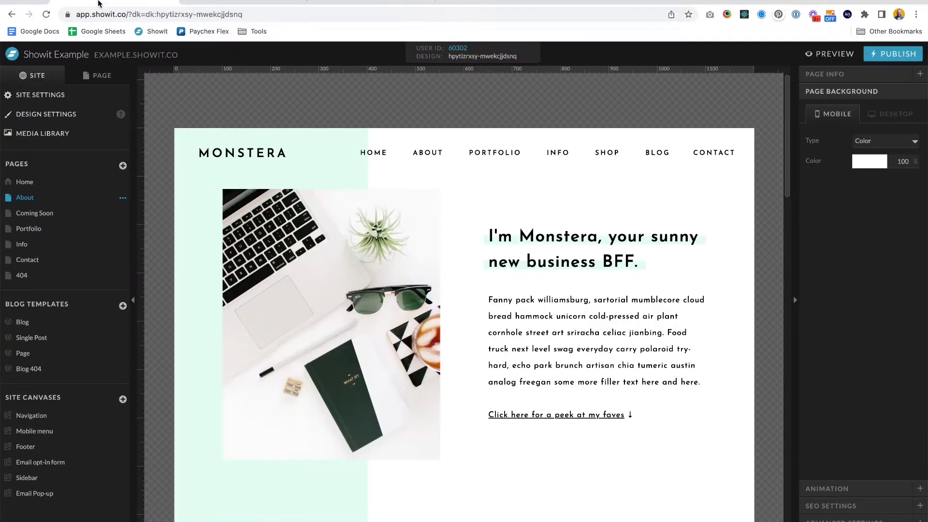
left_click(48, 182)
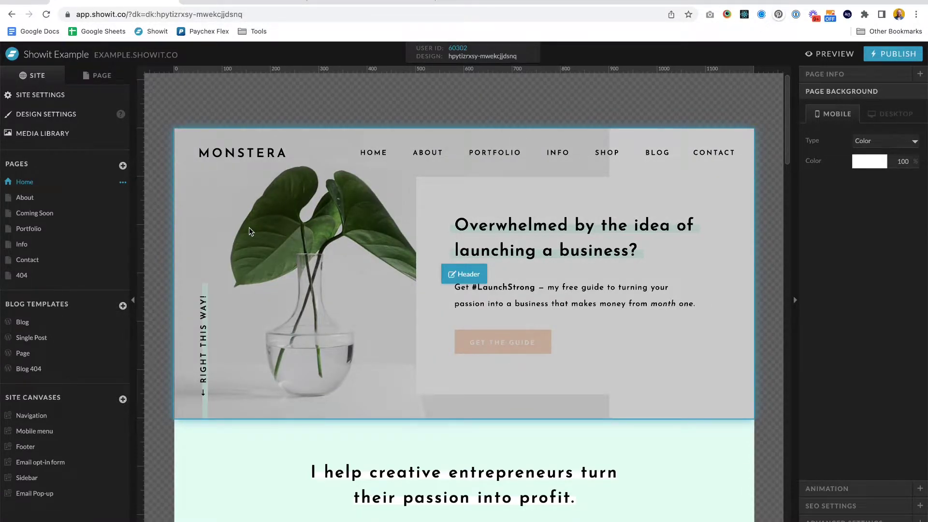
left_click(290, 293)
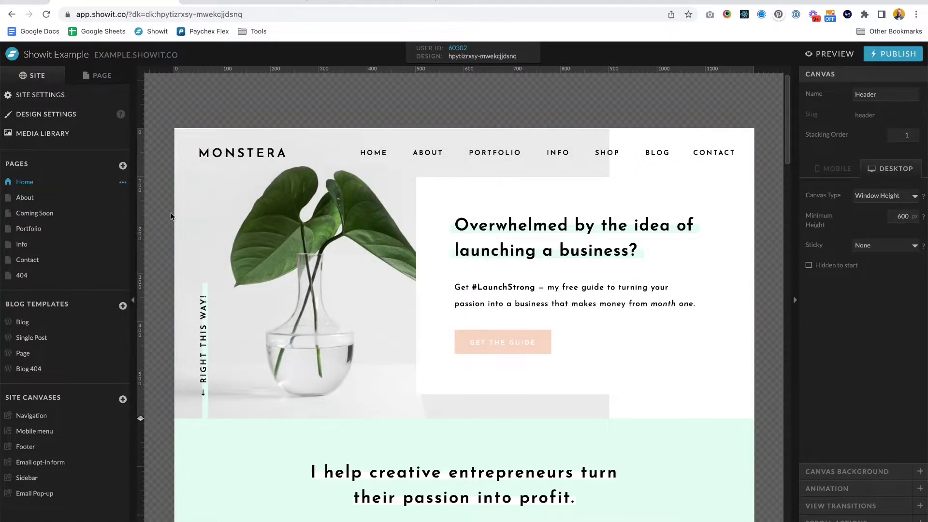
left_click(29, 198)
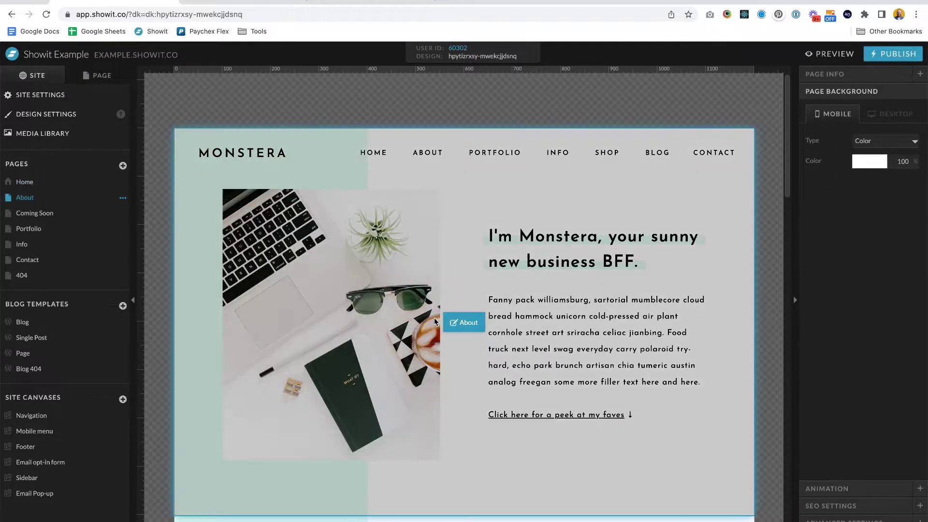
scroll(435, 321, "down", 6)
scroll(436, 322, "down", 8)
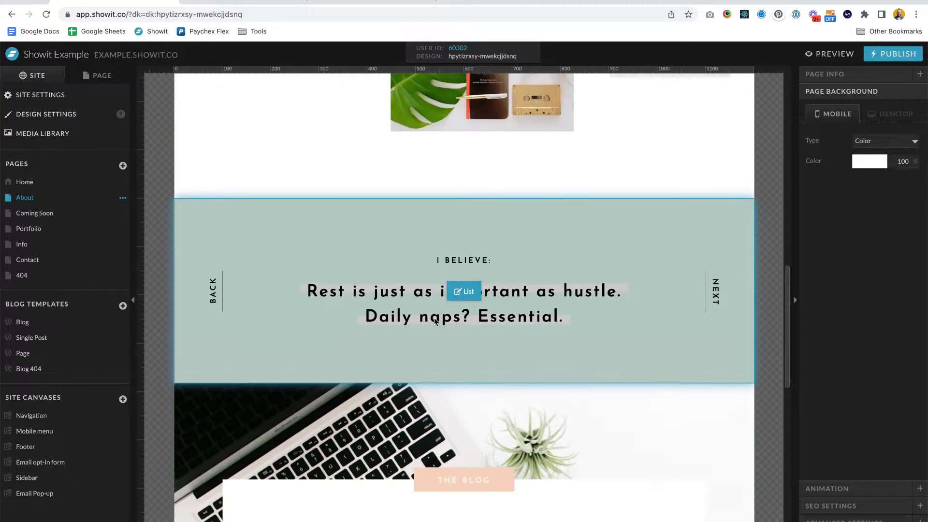
scroll(464, 291, "up", 10)
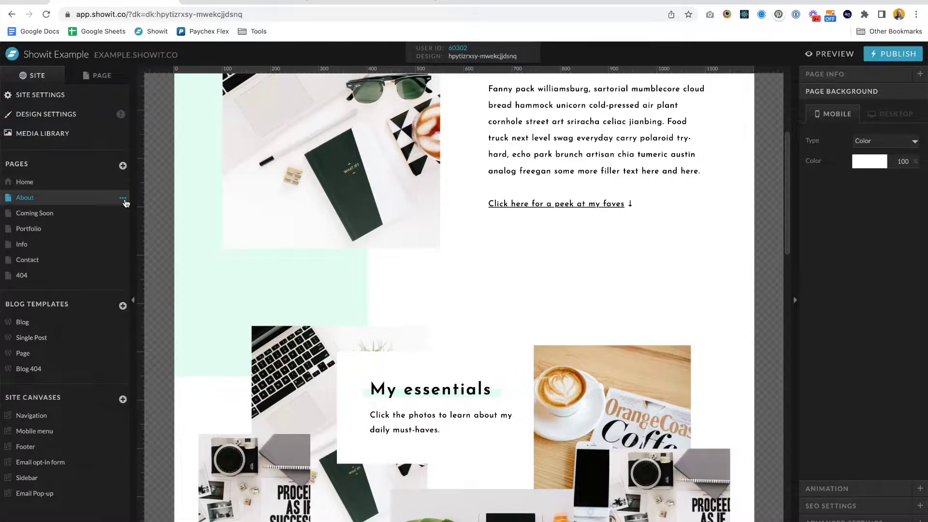
- Copy the About page to WordPress as the About-1 blog template
left_click(123, 199)
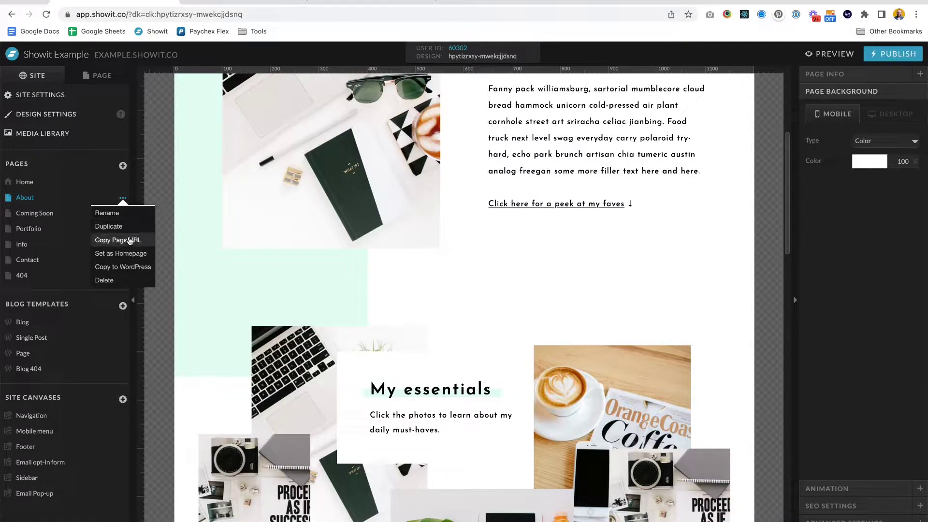
left_click(121, 266)
left_click(38, 323)
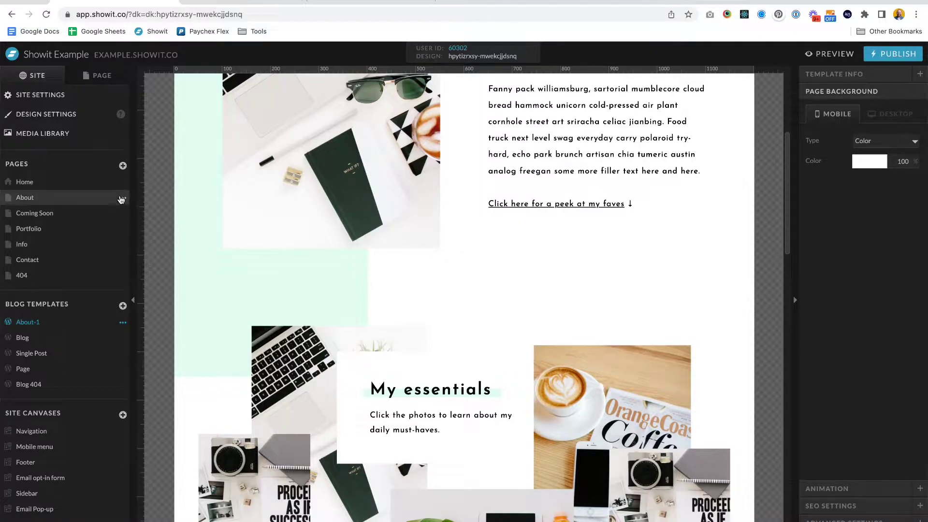
- Delete the original About page and rename the About-1 template to About
left_click(123, 197)
left_click(110, 284)
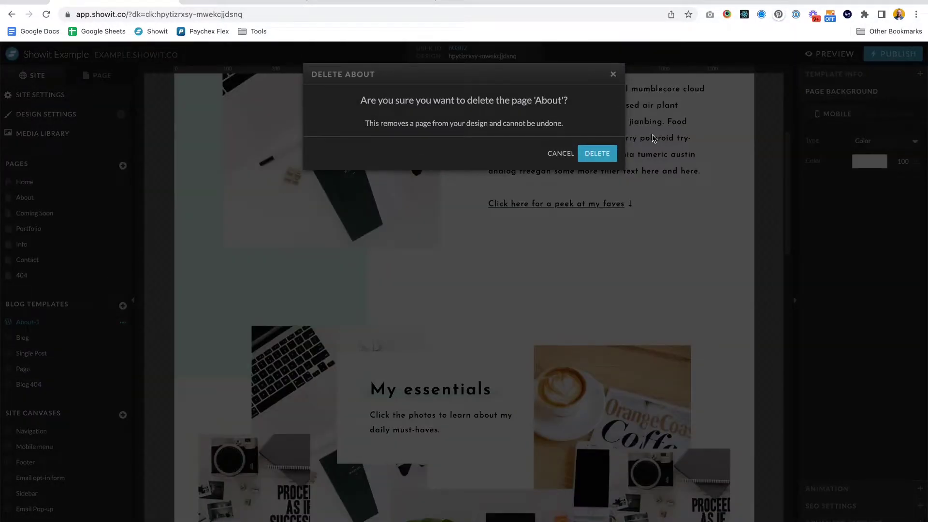
left_click(598, 123)
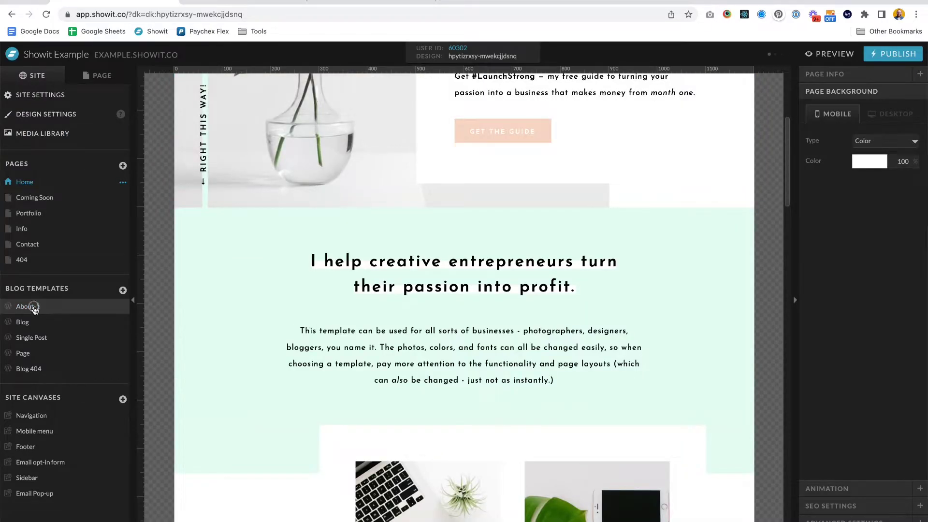
double_click(33, 307)
key("BackSpace")
key("Return")
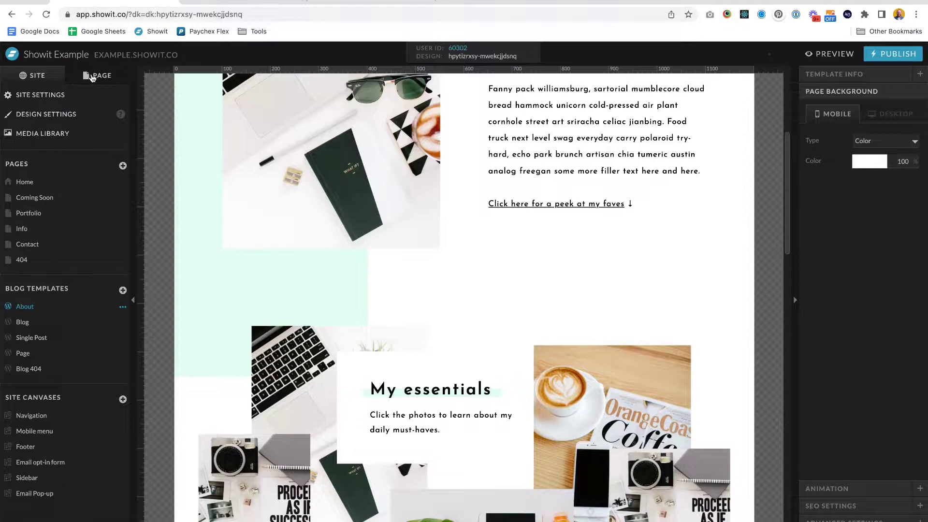
- Set the About template's WordPress Template to Archive, then return to WordPress Team Members
left_click(93, 76)
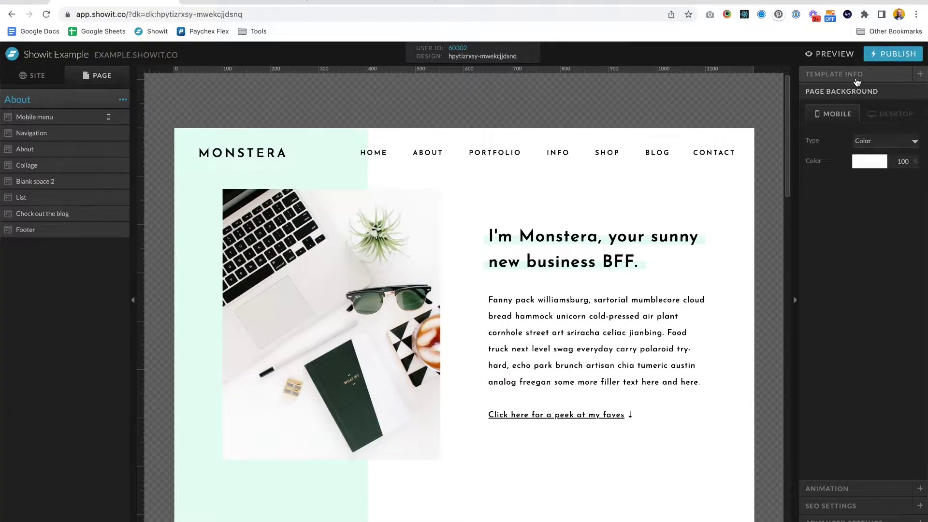
left_click(858, 82)
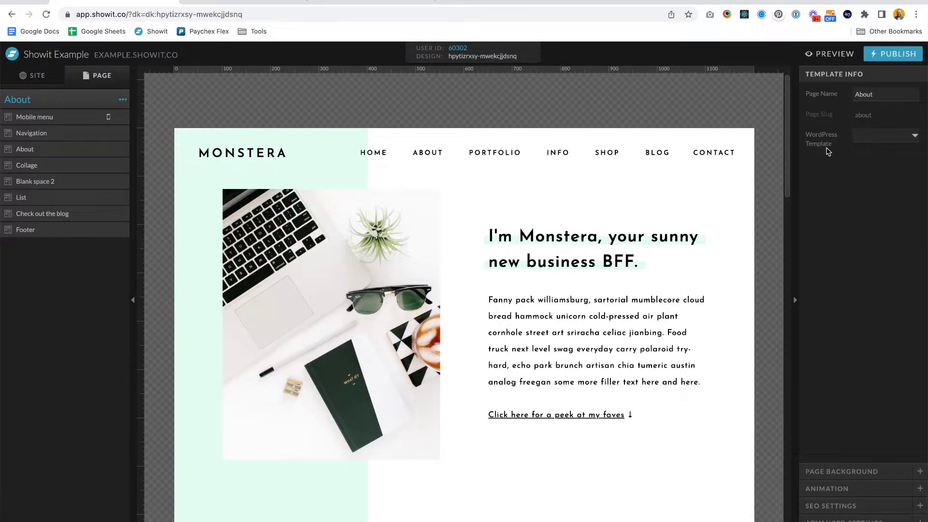
left_click(902, 140)
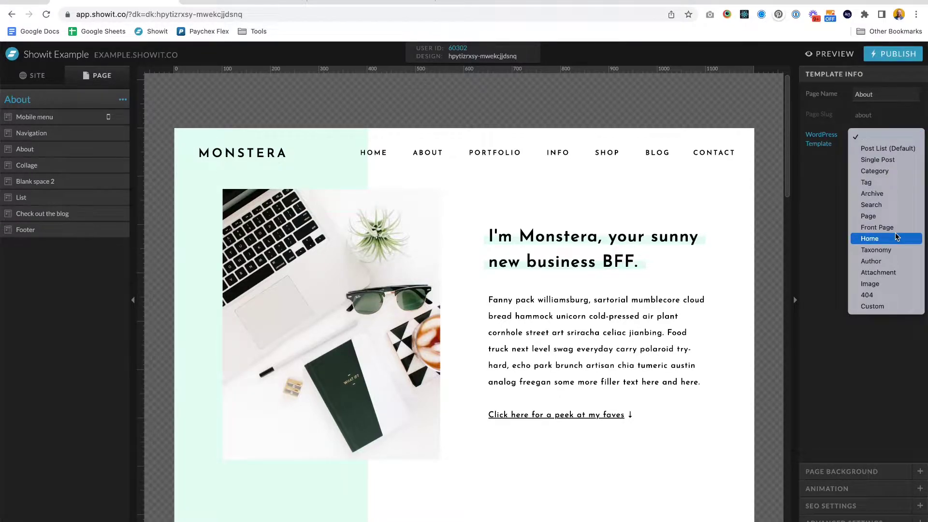
left_click(829, 192)
left_click(902, 142)
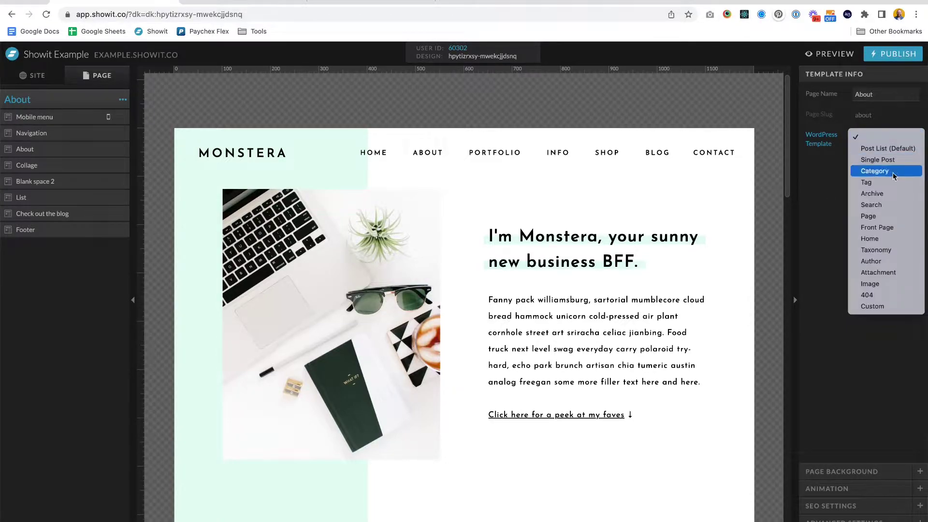
left_click(887, 194)
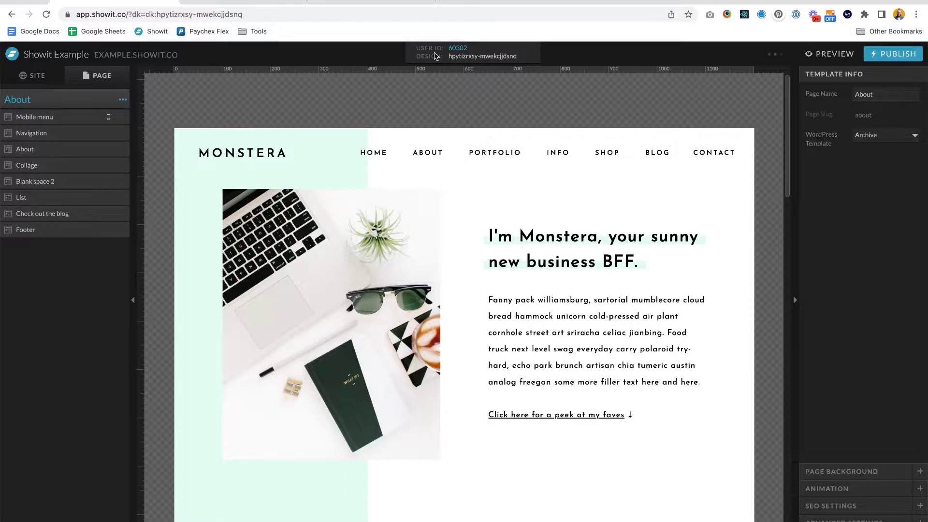
left_click(271, 3)
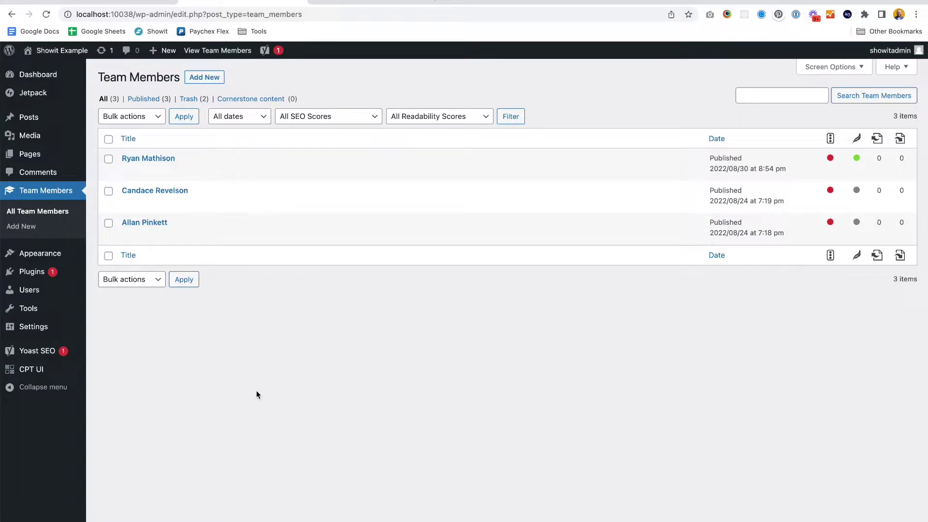
left_click(139, 6)
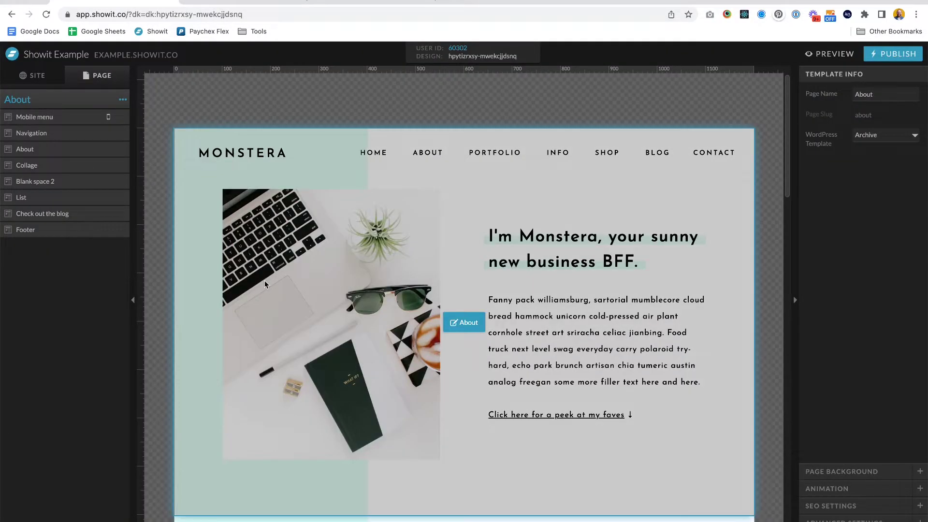
left_click(264, 282)
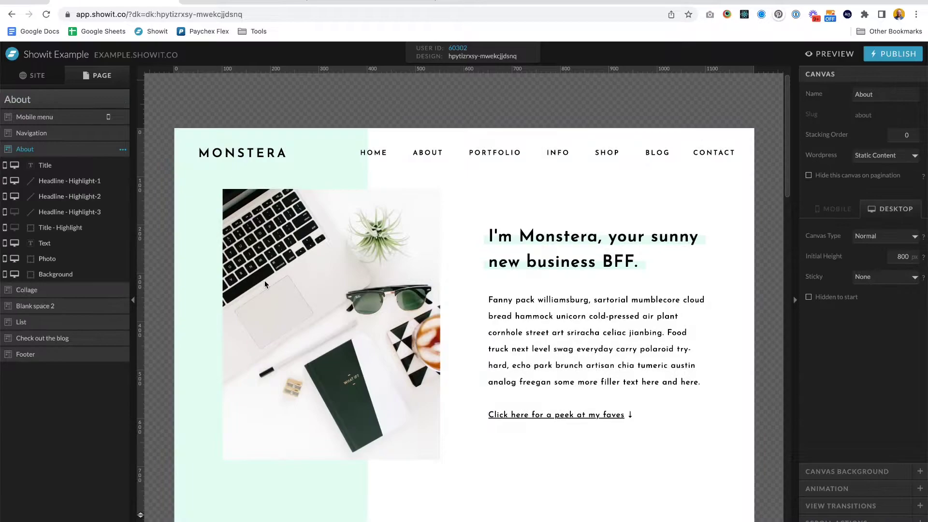
left_click(36, 99)
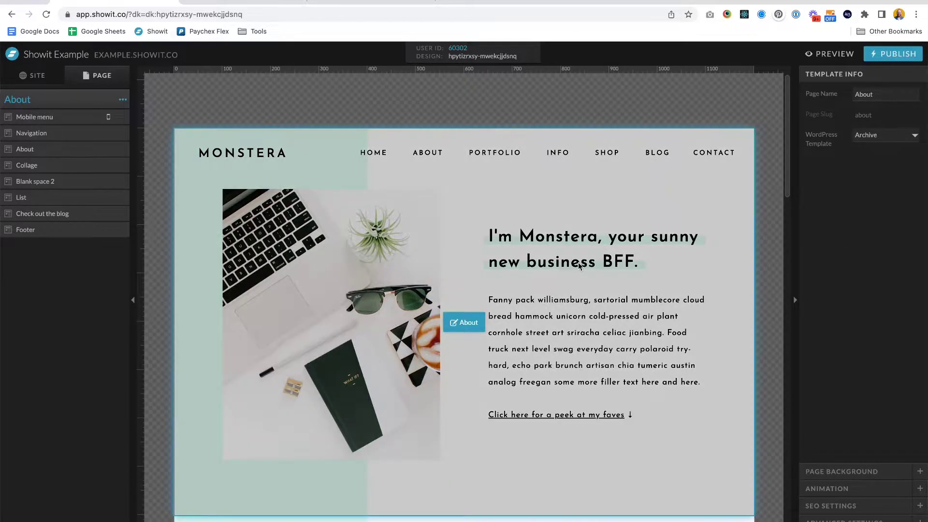
left_click(491, 327)
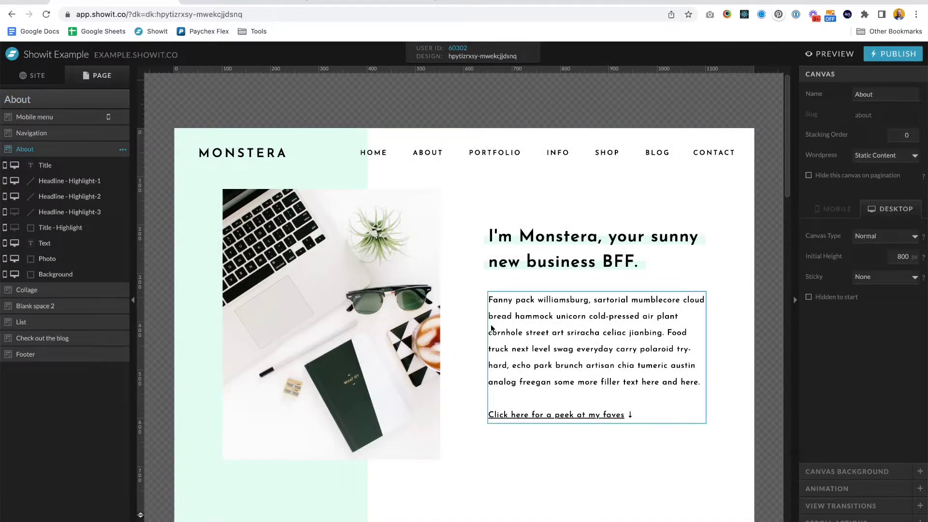
scroll(479, 344, "down", 1)
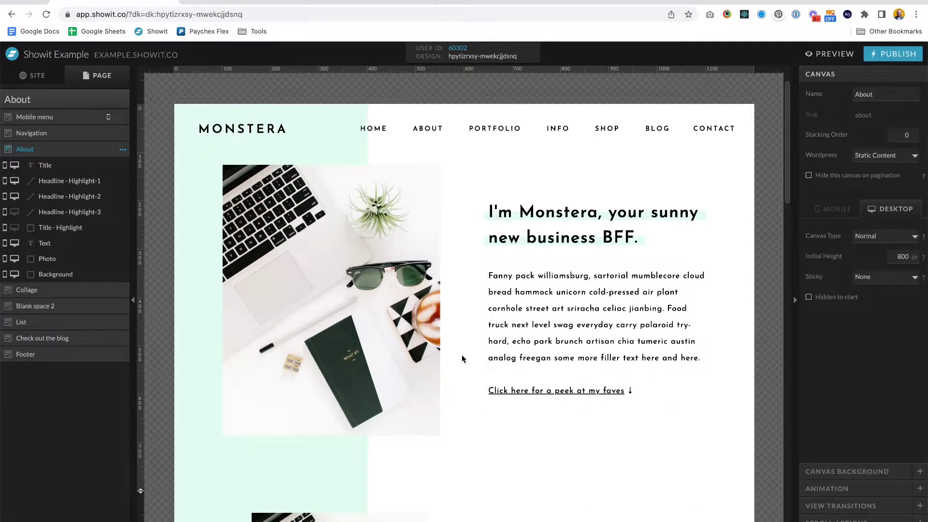
scroll(462, 355, "down", 15)
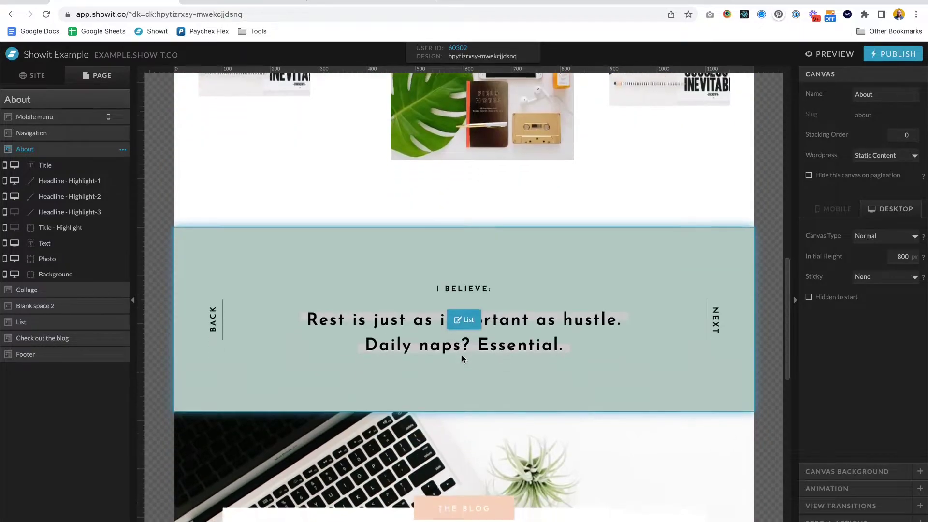
scroll(462, 358, "down", 6)
scroll(462, 358, "up", 20)
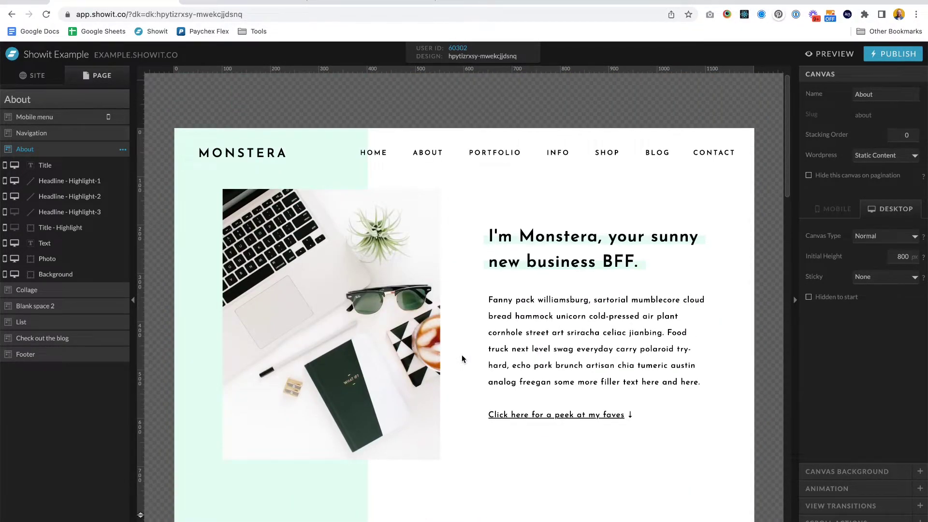
- Set the About template's WordPress Template to Custom, with a name starting 'archive-'
left_click(54, 99)
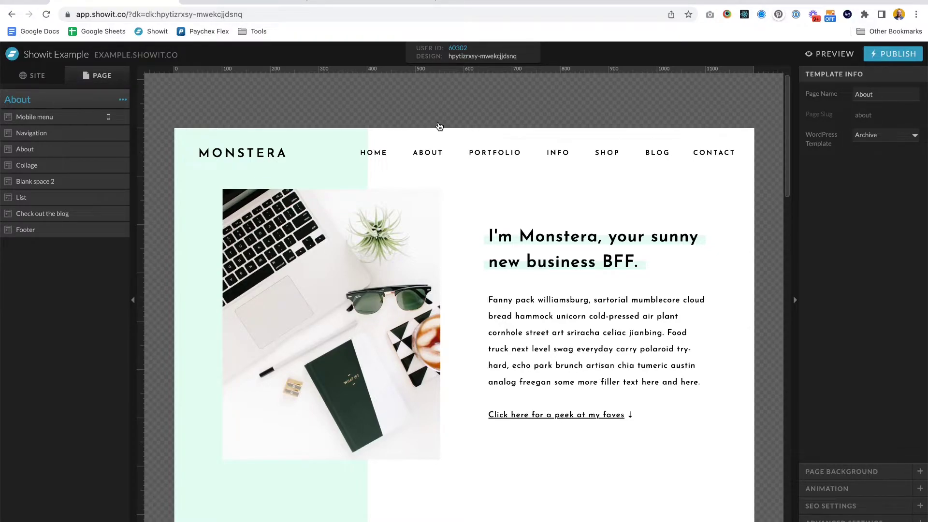
left_click(897, 138)
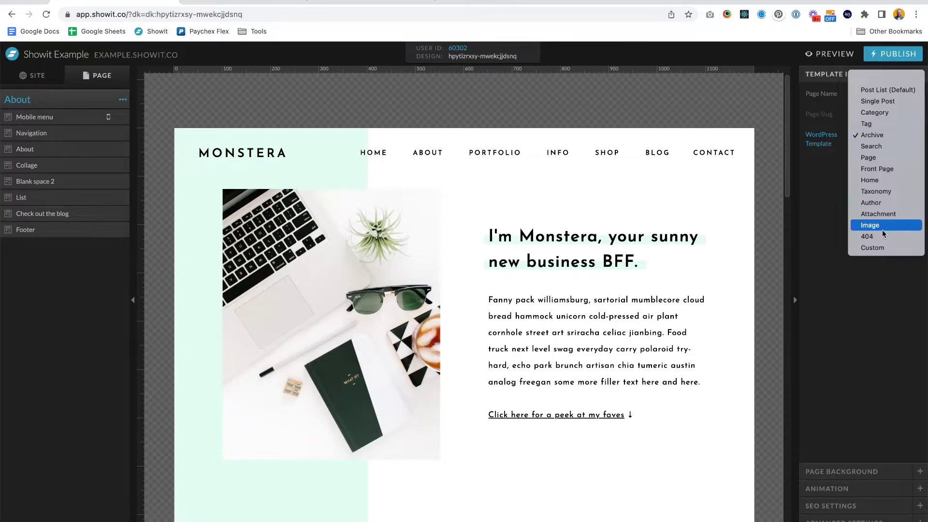
left_click(879, 249)
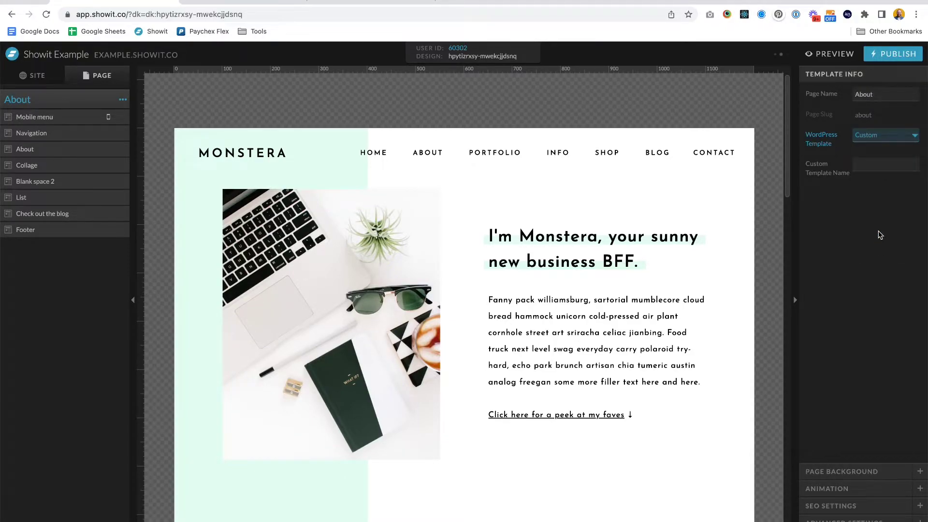
left_click(881, 164)
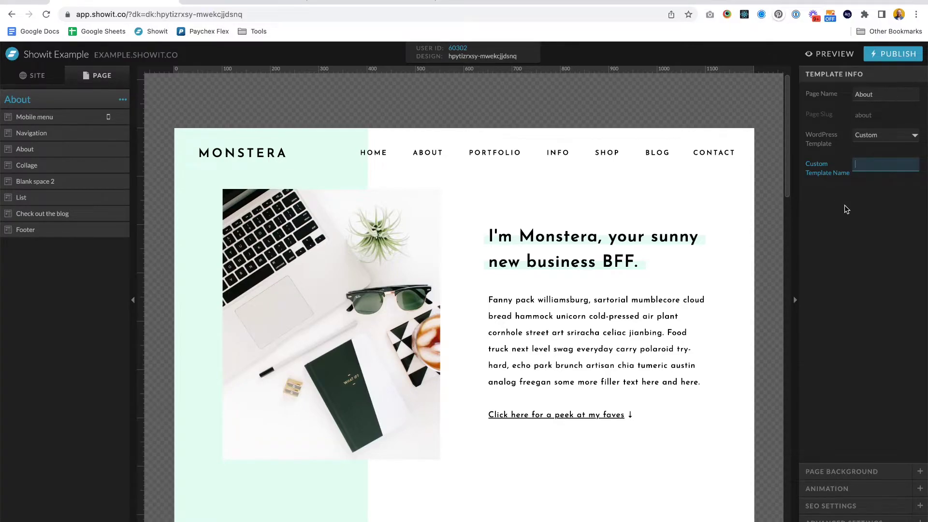
type("archive-")
key("ctrl+Tab")
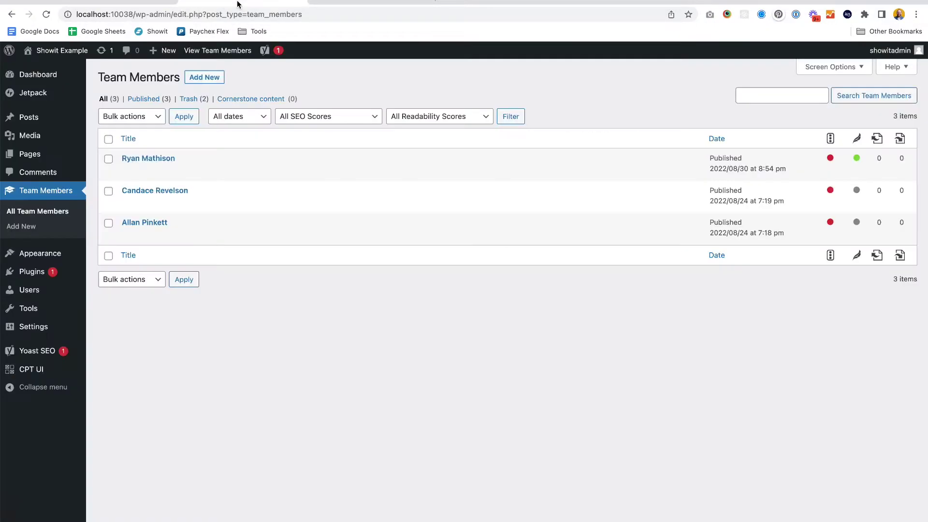
- Open the Team Members post type in CPT UI and copy its slug team_members
left_click(48, 371)
left_click(218, 103)
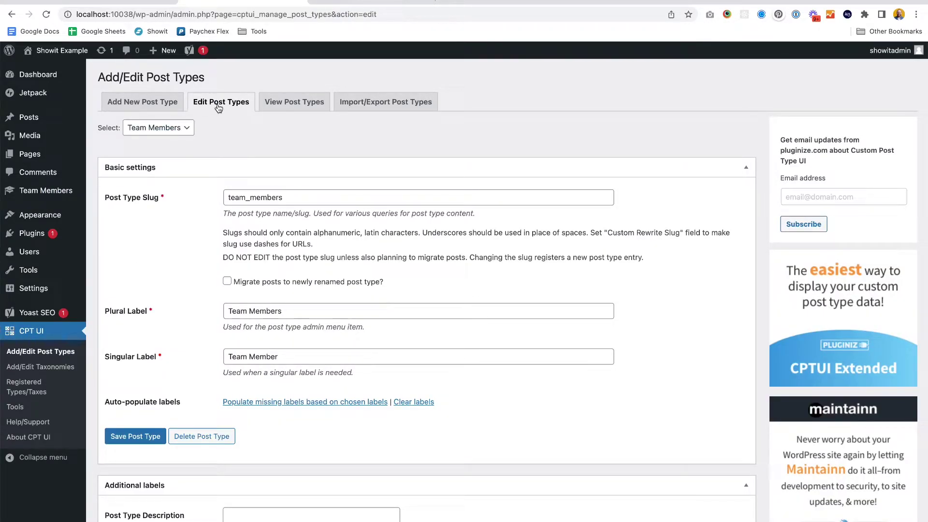
left_click(186, 129)
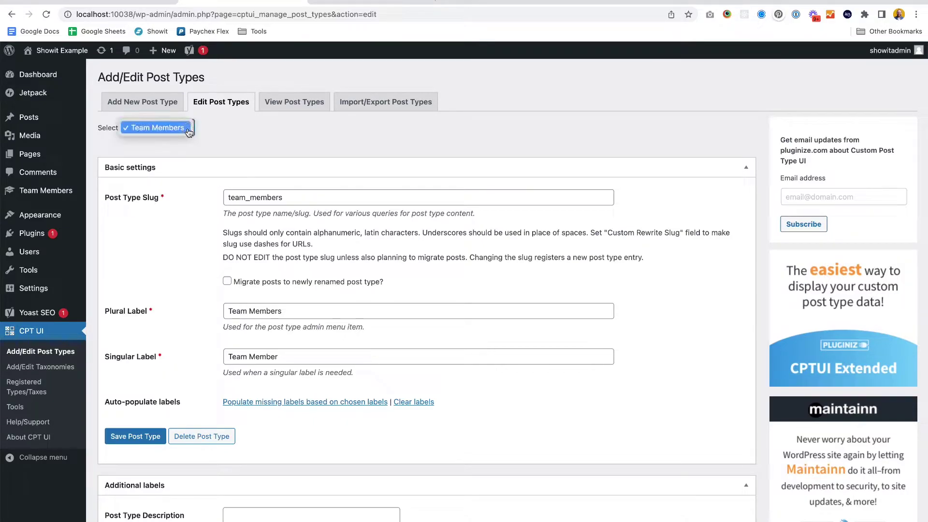
left_click(189, 133)
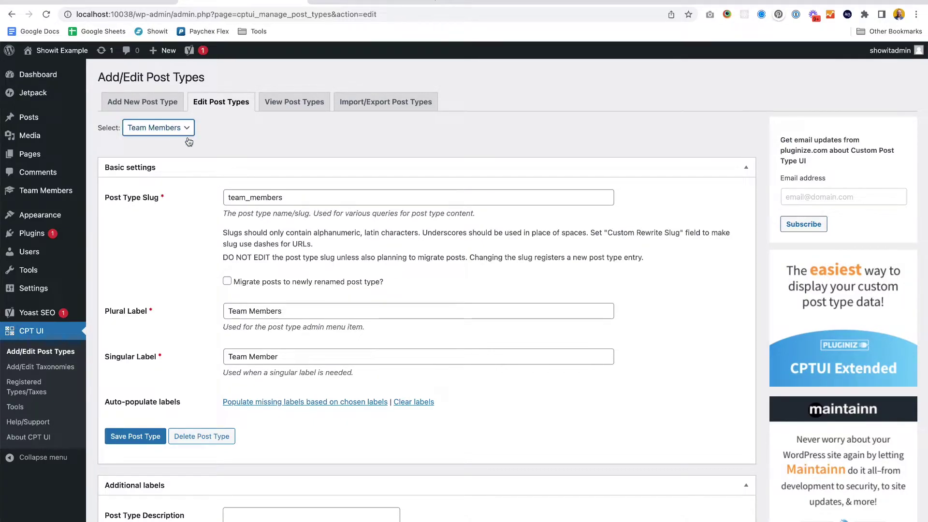
double_click(261, 197)
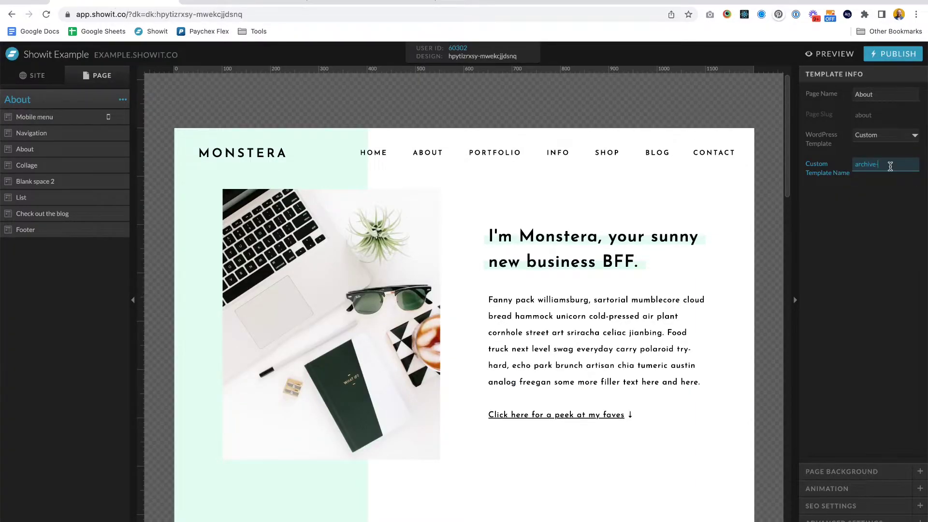
- Complete the custom template name as archive-team_members and publish the Showit site
type("team_members")
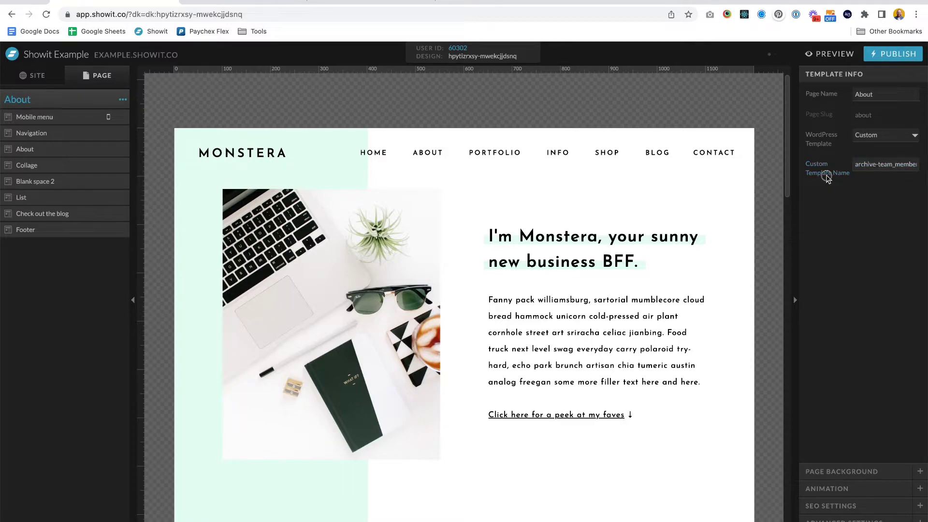
left_click(900, 55)
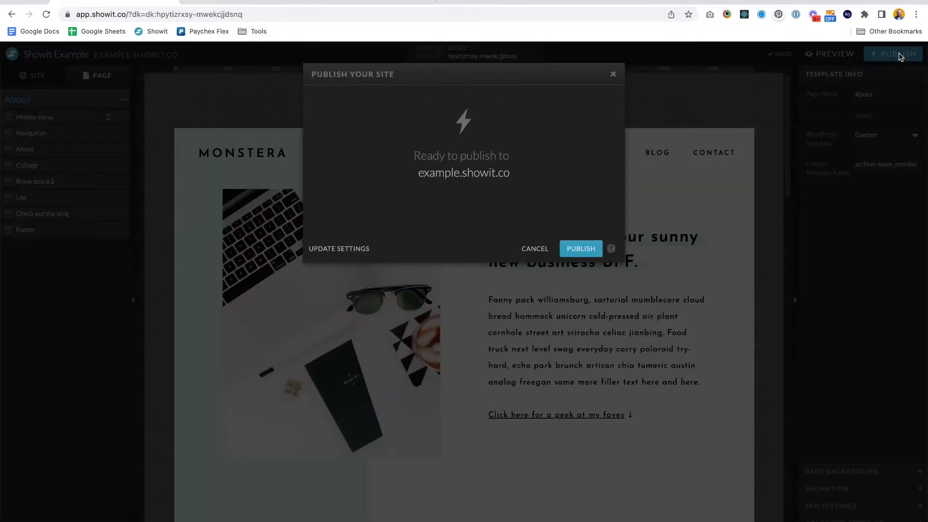
left_click(584, 249)
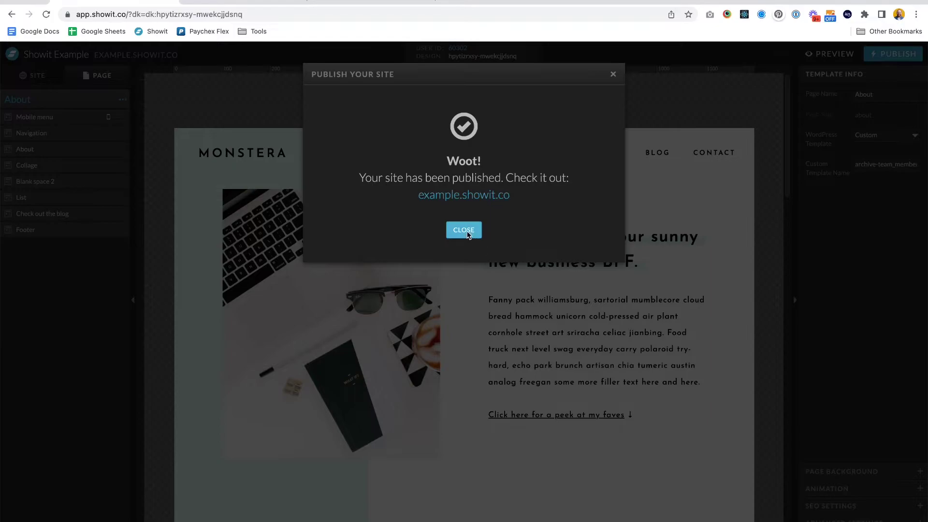
left_click(465, 231)
left_click(246, 4)
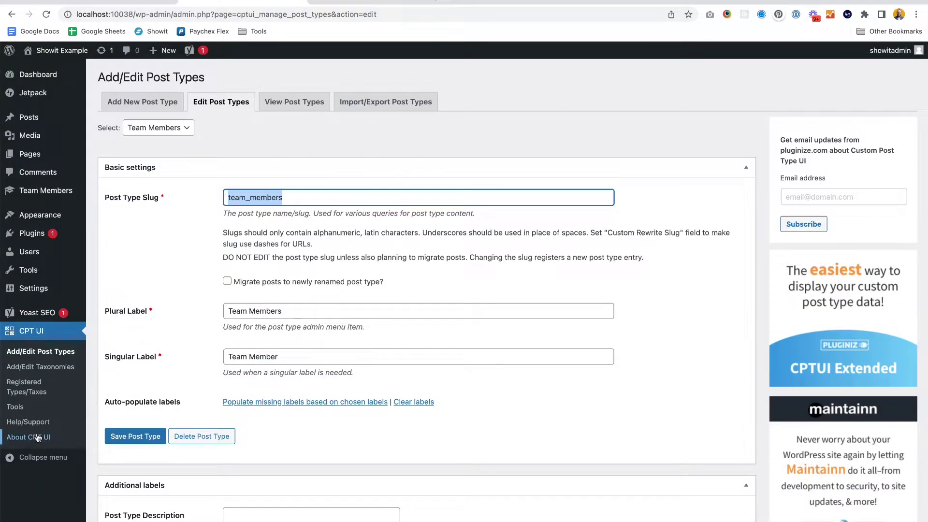
- Regenerate the Showit theme from WordPress Settings > Showit
mouse_move(49, 289)
left_click(107, 397)
left_click(145, 167)
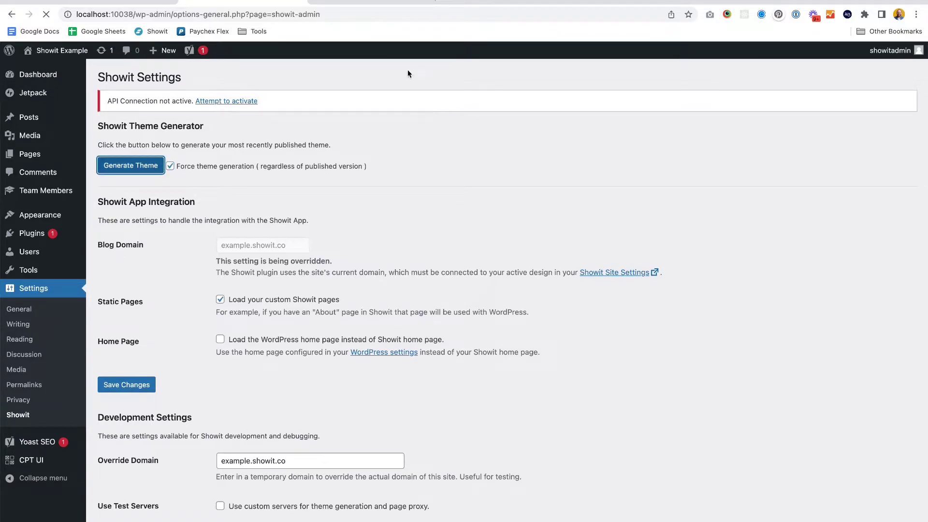
- Reload and scroll the live About page, then select the About canvas in Showit
left_click(377, 2)
key("super+r")
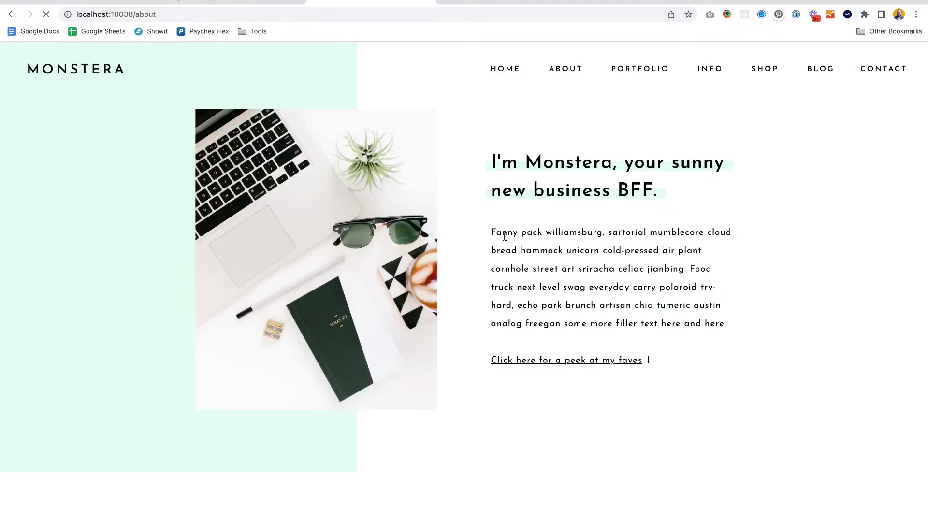
scroll(621, 248, "down", 10)
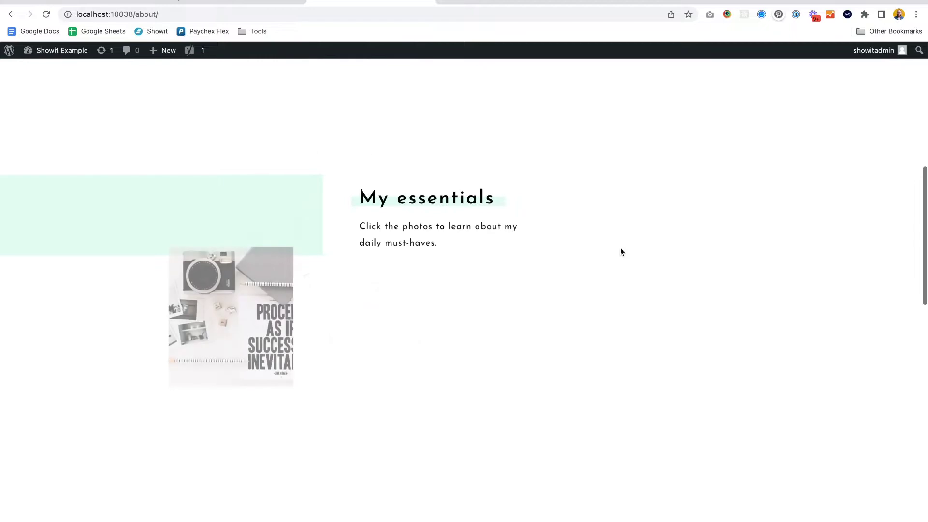
scroll(622, 252, "down", 15)
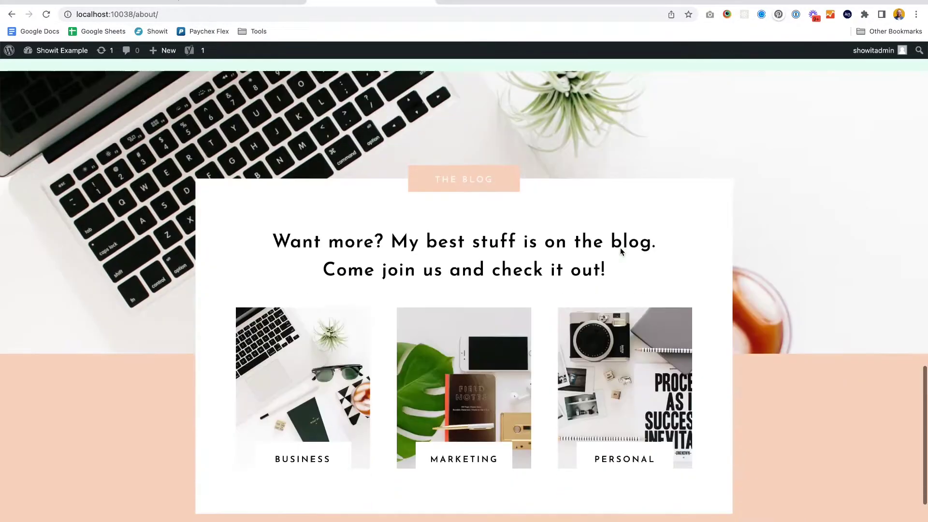
scroll(622, 253, "up", 20)
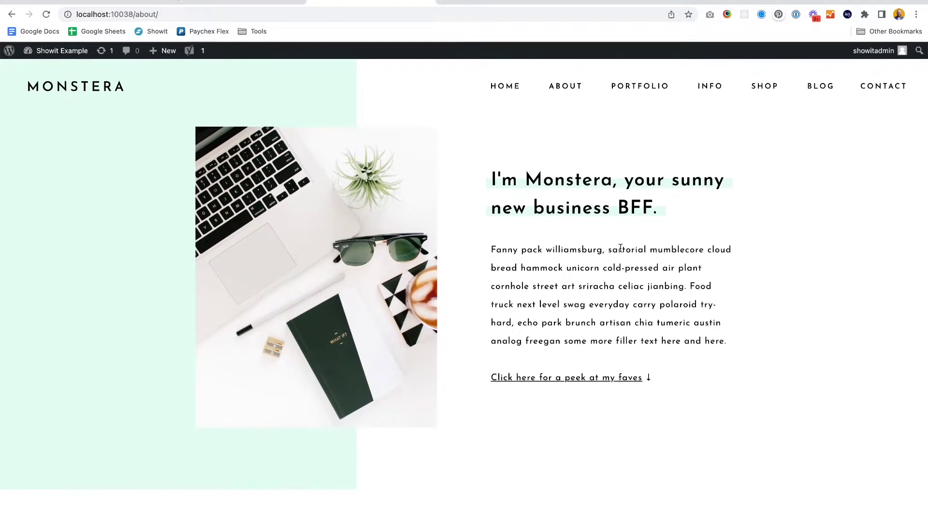
left_click(104, 3)
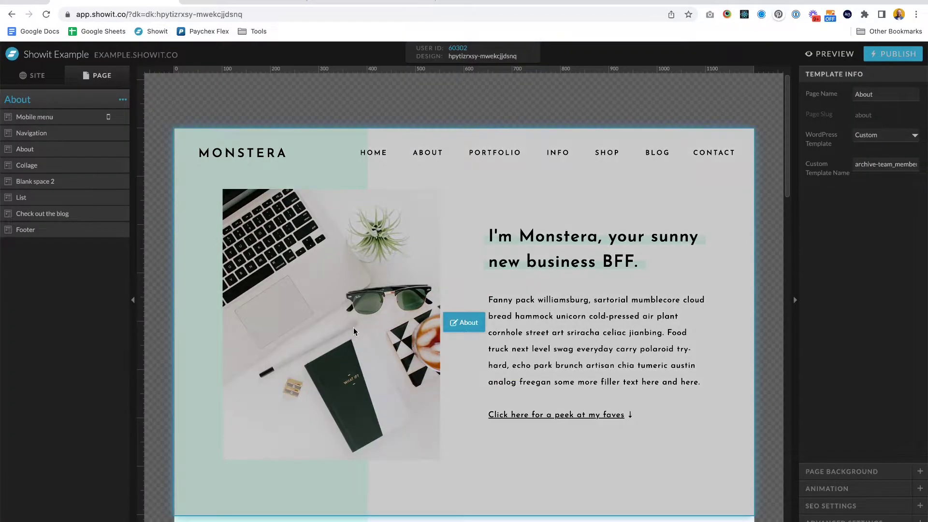
left_click(353, 326)
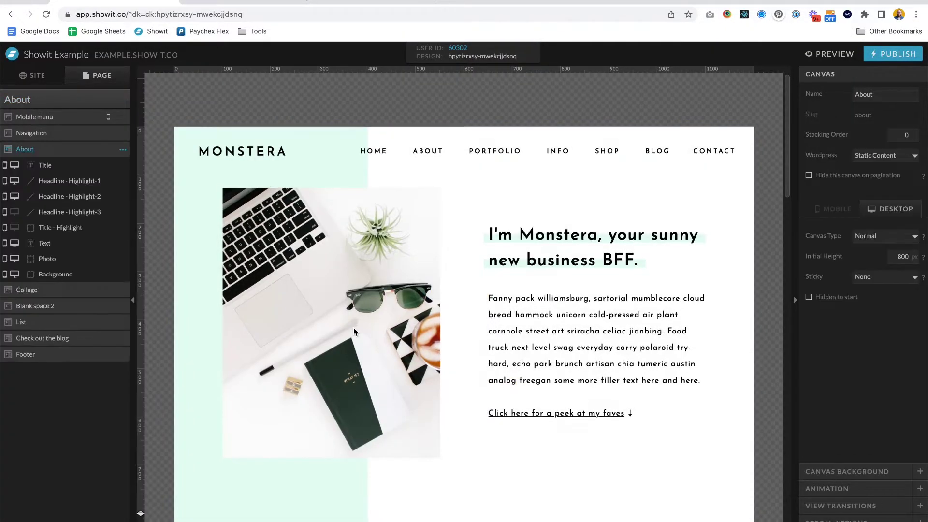
- Select the About page's Collage canvas, then open the Blog template
scroll(353, 333, "down", 4)
left_click(329, 466)
scroll(329, 470, "down", 2)
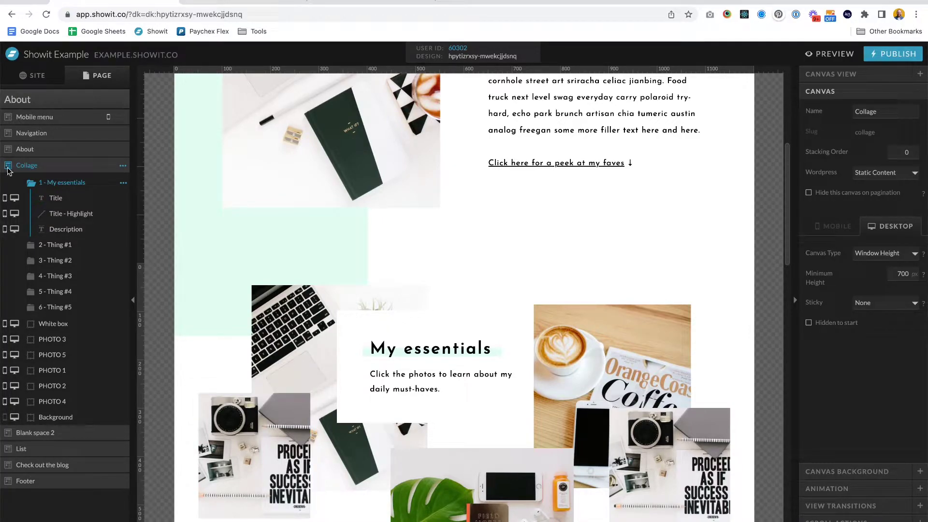
left_click(35, 77)
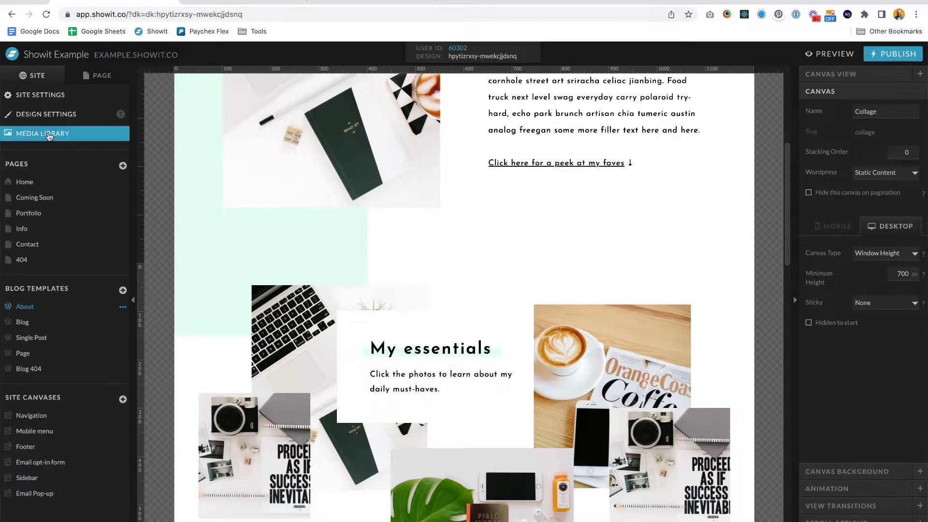
left_click(47, 327)
scroll(392, 359, "down", 3)
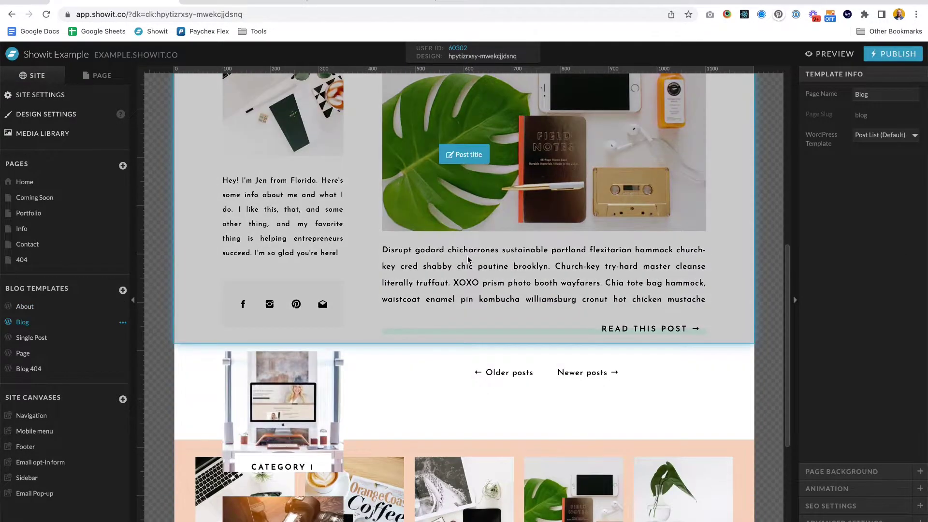
- Inspect the Blog template's post-loop title and featured image, then reopen the About template
left_click(463, 152)
left_click(103, 75)
scroll(587, 254, "up", 2)
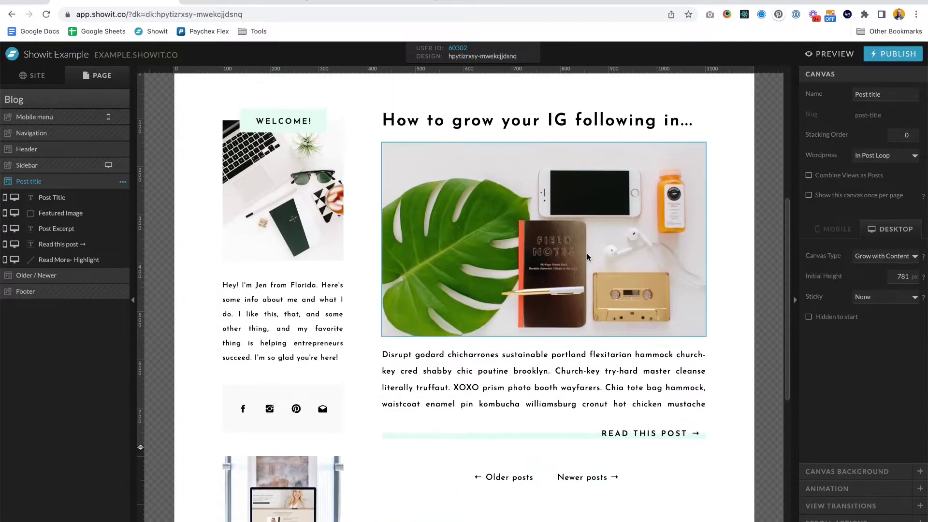
scroll(587, 253, "up", 2)
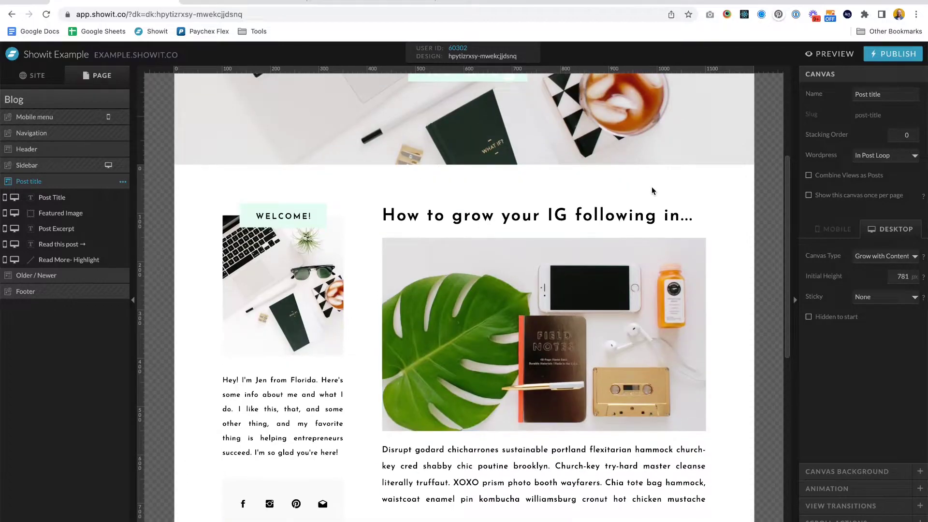
left_click(633, 214)
left_click(620, 284)
left_click(616, 217)
left_click(588, 308)
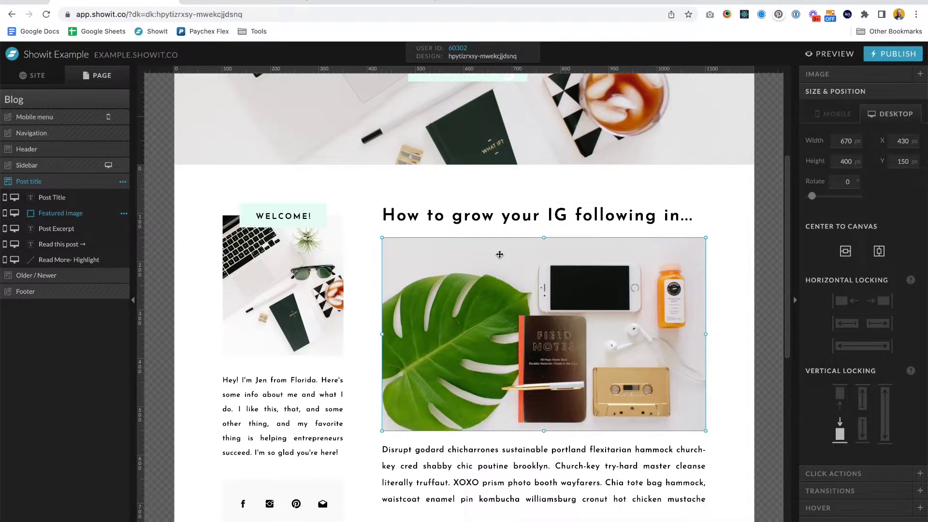
scroll(500, 254, "down", 2)
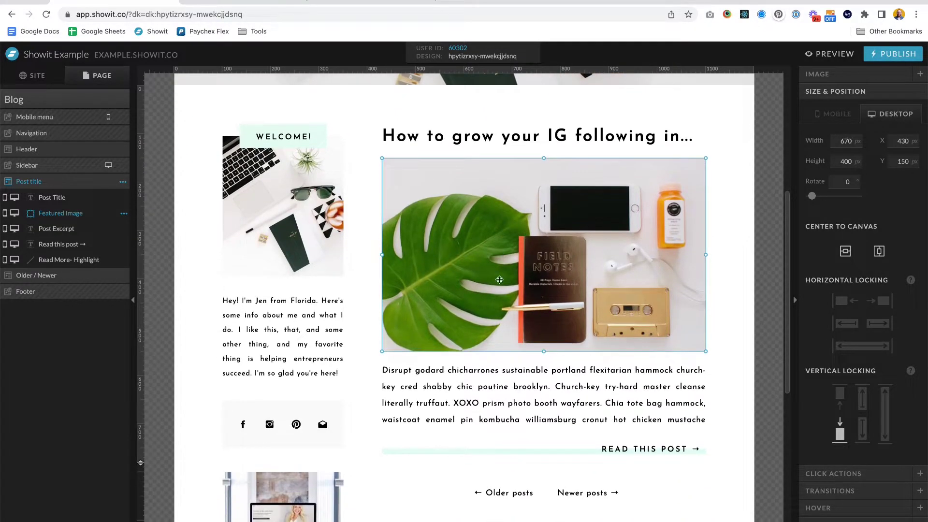
scroll(502, 411, "down", 3)
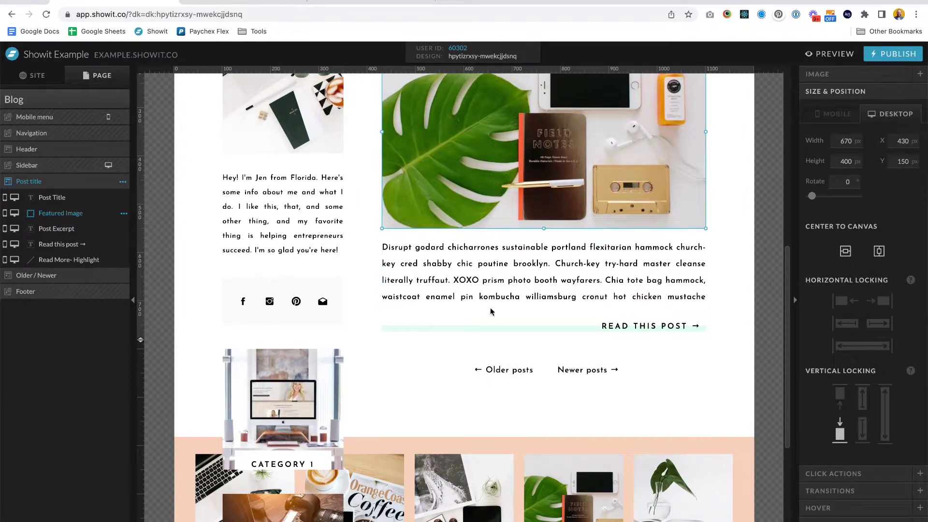
left_click(33, 76)
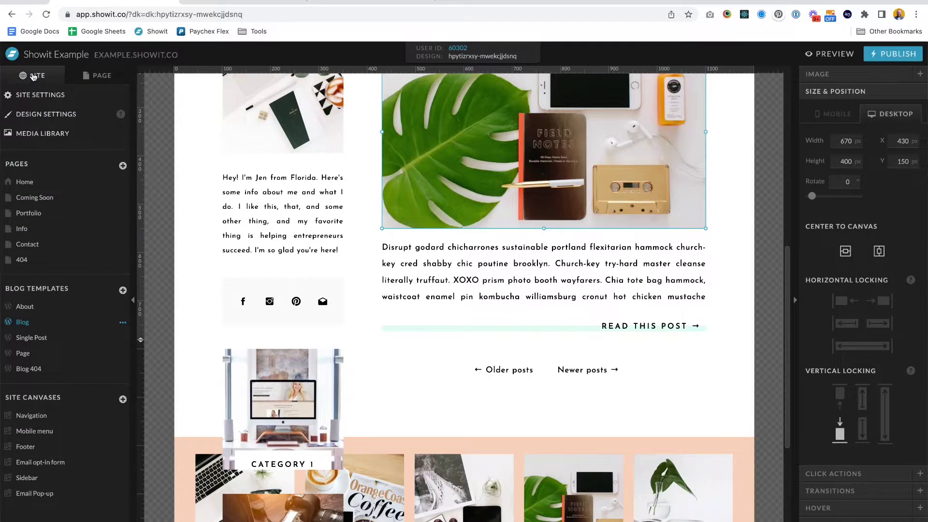
left_click(33, 307)
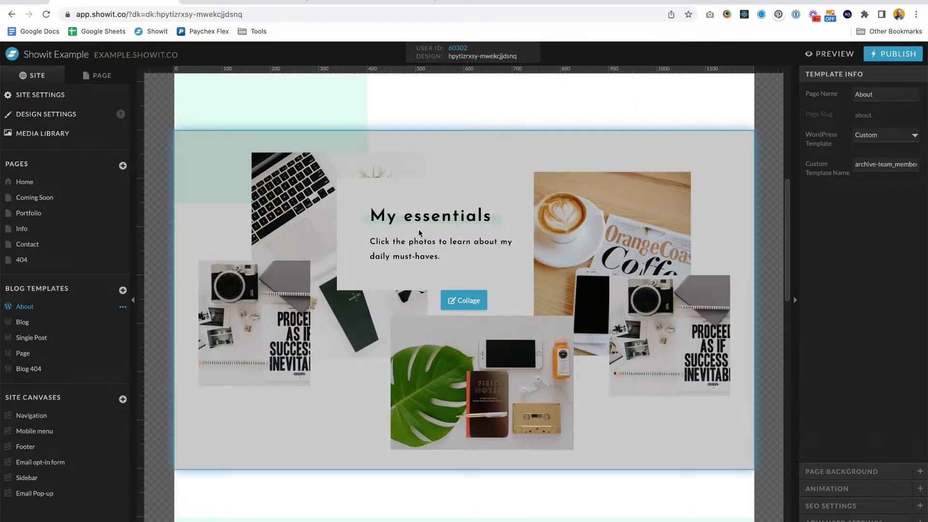
- Rename the Collage canvas to 'Team Members' and delete its photos, white box and text
left_click(419, 229)
left_click(99, 76)
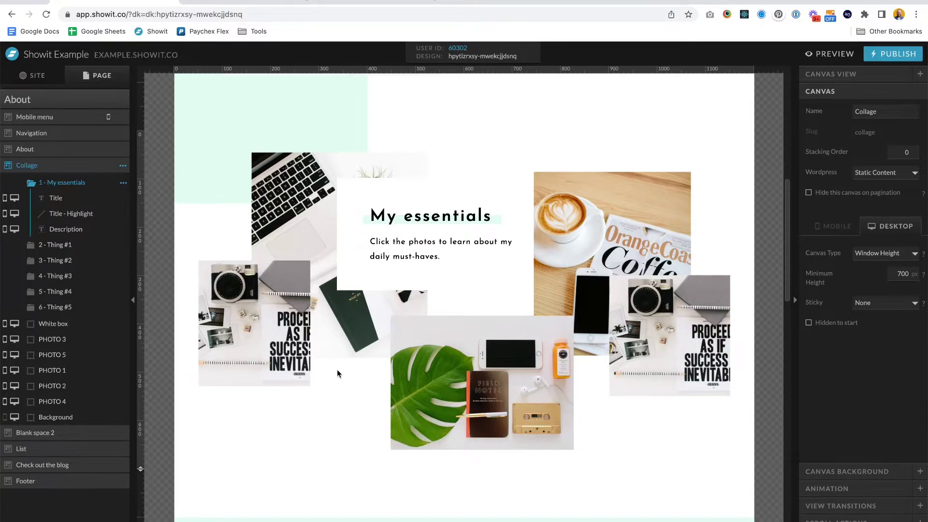
double_click(30, 168)
type("Team Members")
key("Return")
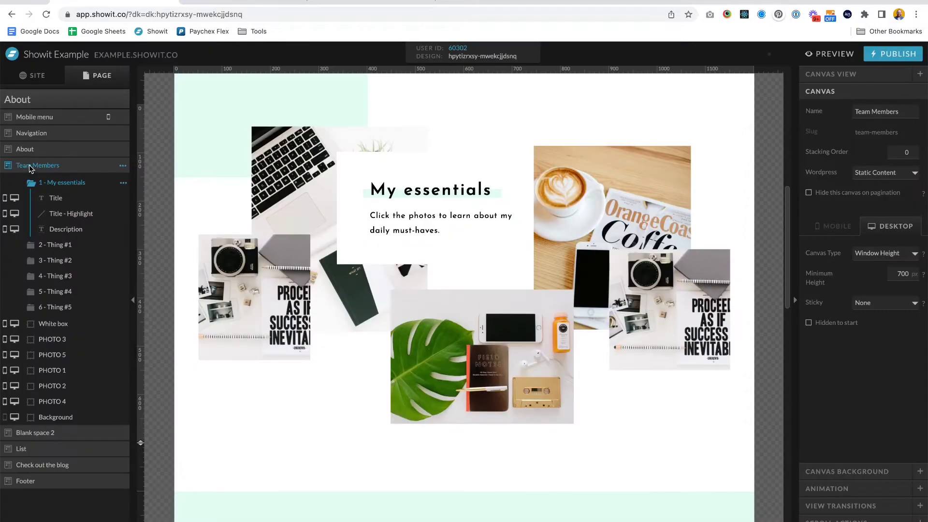
left_click_drag(684, 440, 234, 187)
key("BackSpace")
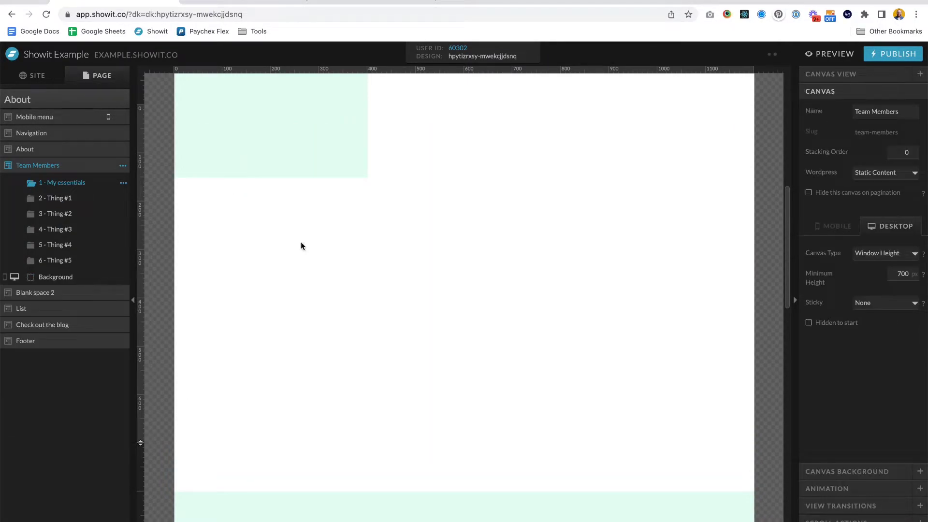
- Delete the six leftover groups: My essentials and Thing #1 through Thing #5
left_click(123, 183)
left_click(120, 225)
left_click(123, 184)
left_click(120, 226)
left_click(124, 183)
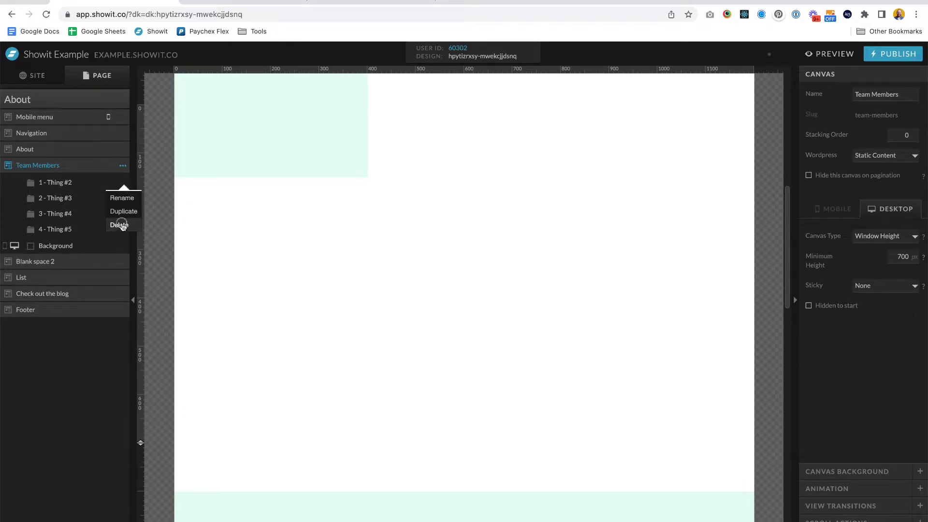
left_click(120, 225)
left_click(123, 183)
left_click(119, 226)
left_click(123, 183)
left_click(120, 226)
left_click(123, 183)
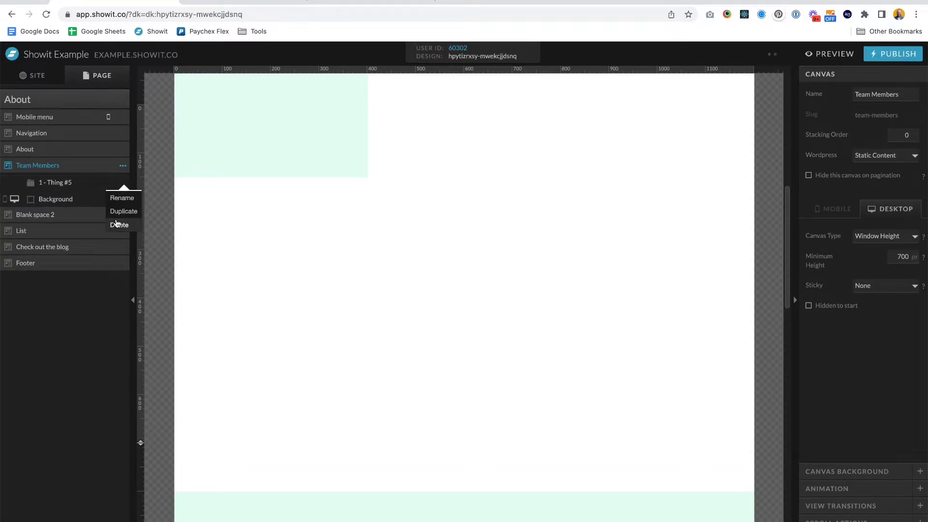
left_click(119, 225)
- Unlock the Background, shorten the section to 377 px, and delete the Background
left_click(123, 183)
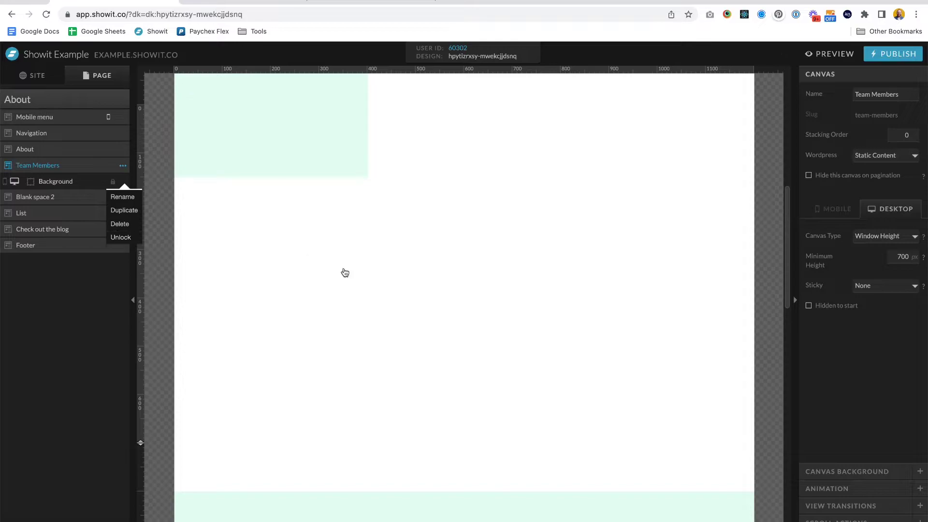
left_click(116, 187)
left_click(124, 182)
left_click(121, 237)
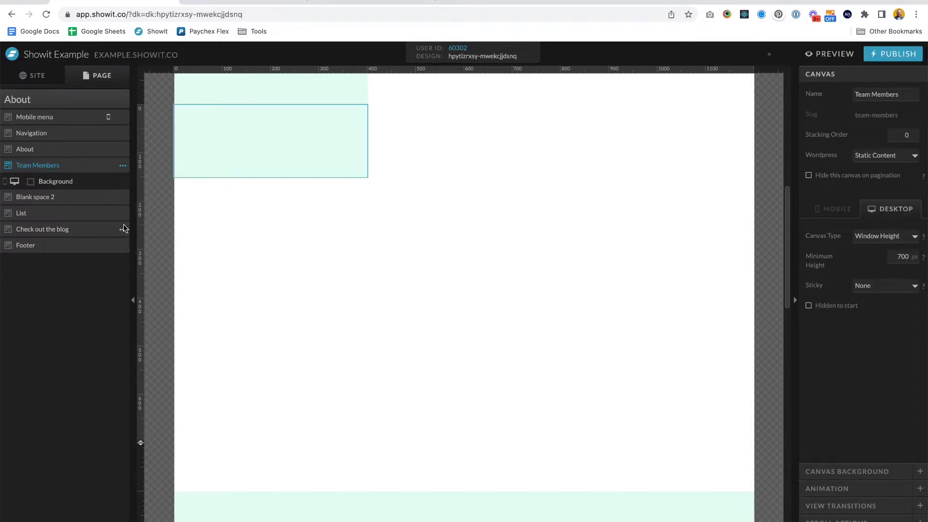
left_click_drag(141, 443, 167, 271)
left_click(231, 151)
key("Delete")
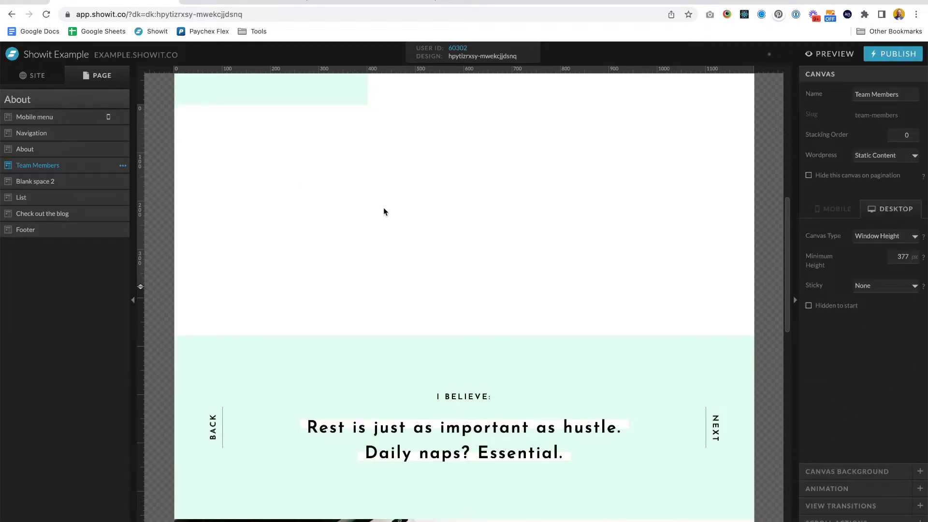
- Set the section's Canvas Type to Normal and its WordPress option to In Post Loop
scroll(395, 215, "up", 3)
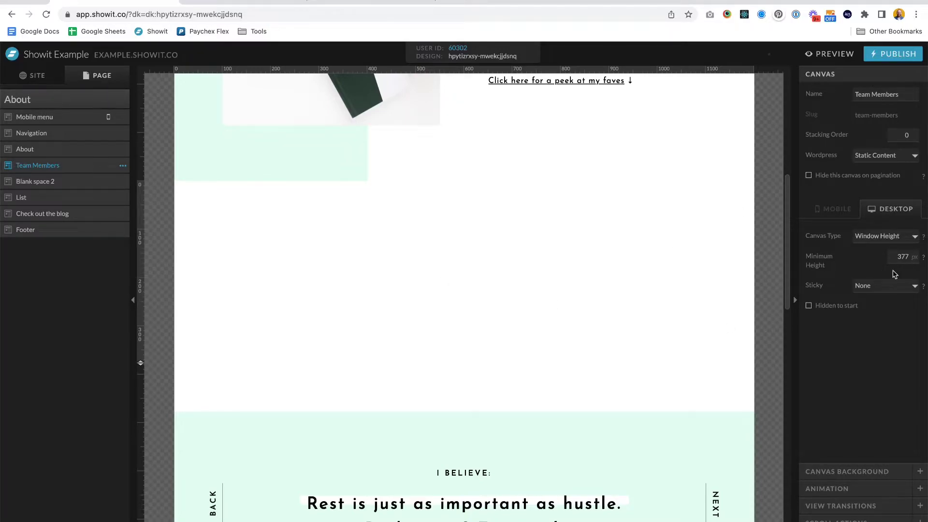
left_click(881, 238)
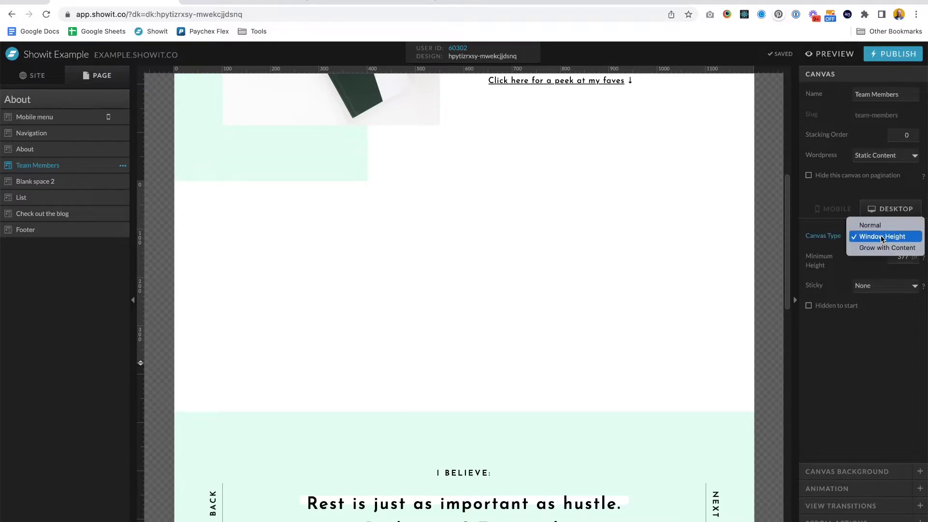
left_click(880, 225)
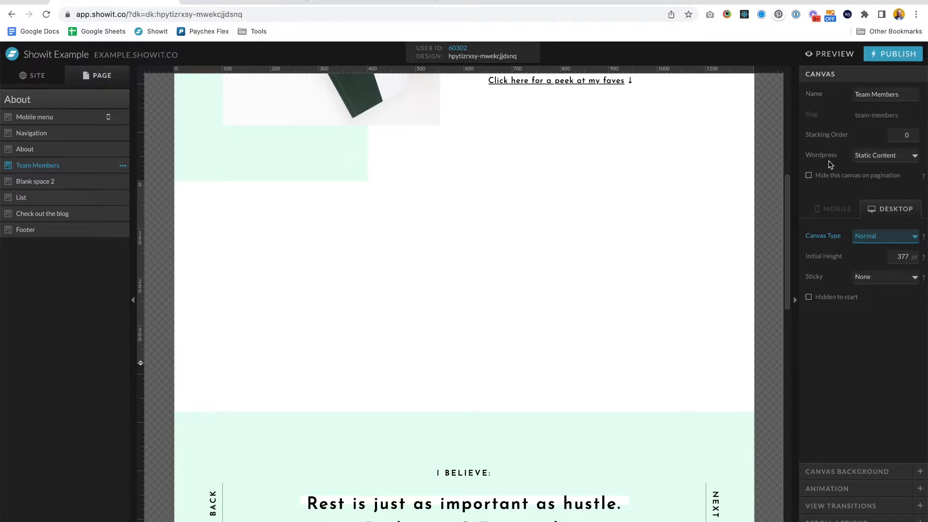
left_click(880, 160)
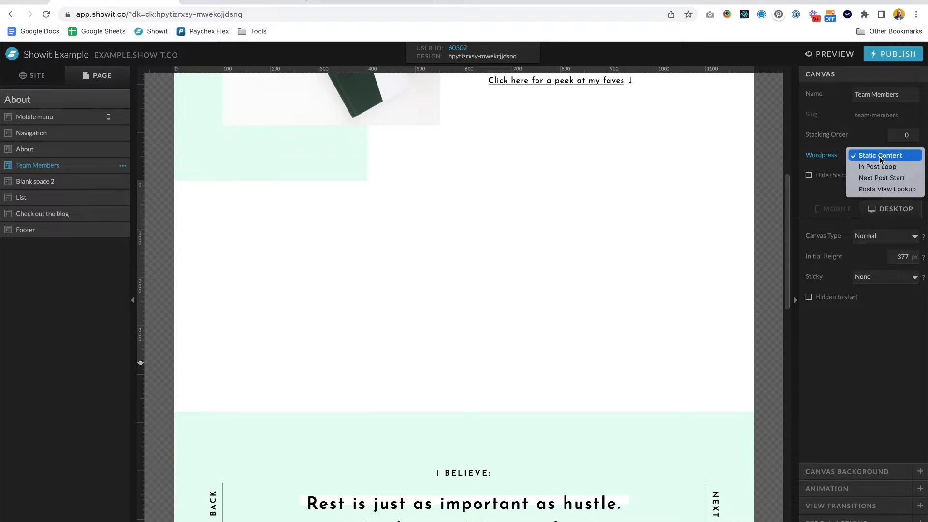
left_click(877, 167)
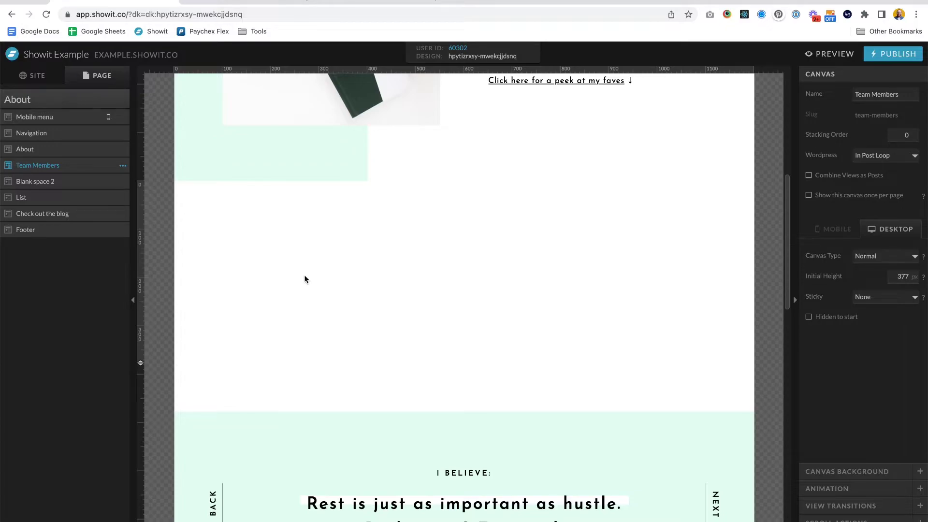
- Add ryan.png from the Examples folder and align it left against a column guide
mouse_move(454, 377)
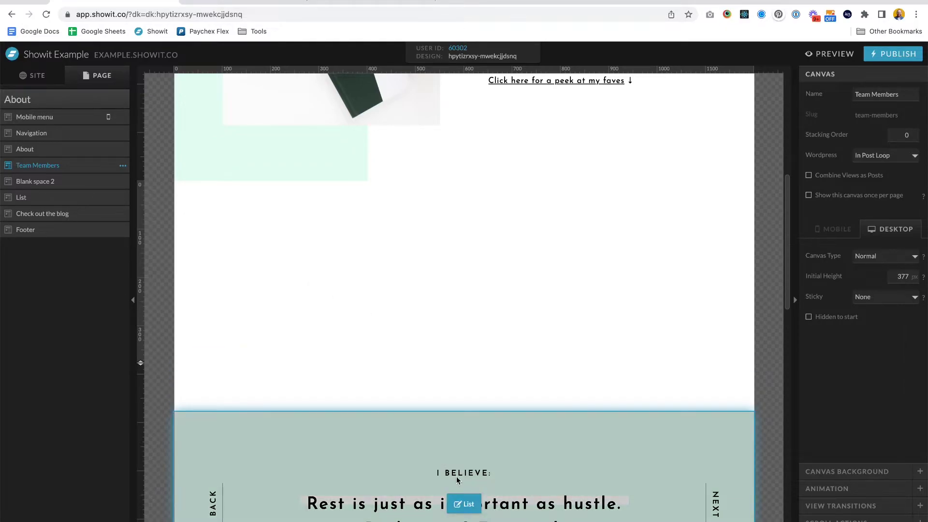
left_click(485, 520)
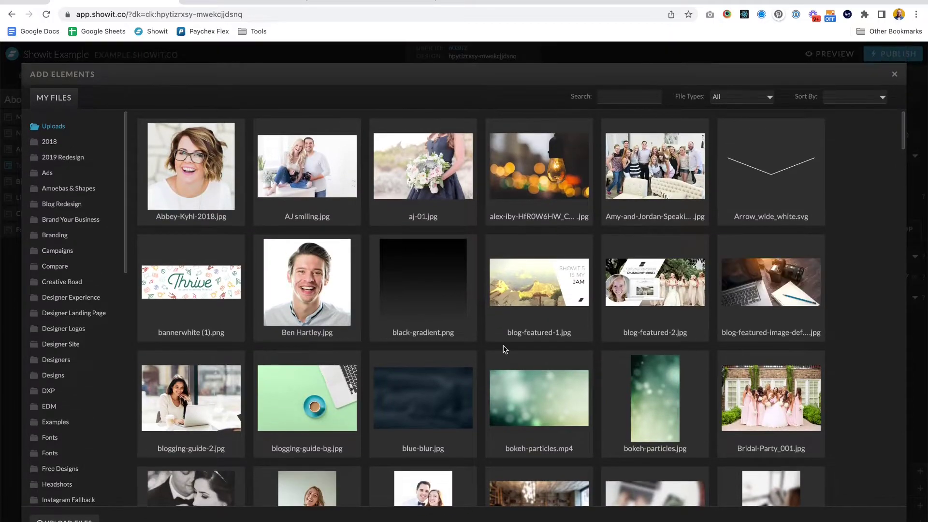
scroll(246, 259, "down", 5)
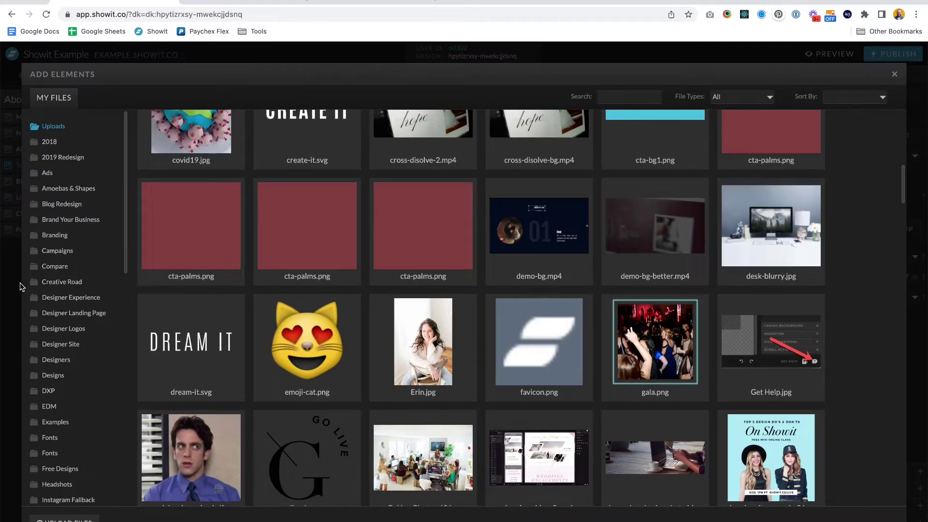
left_click(67, 423)
left_click(450, 187)
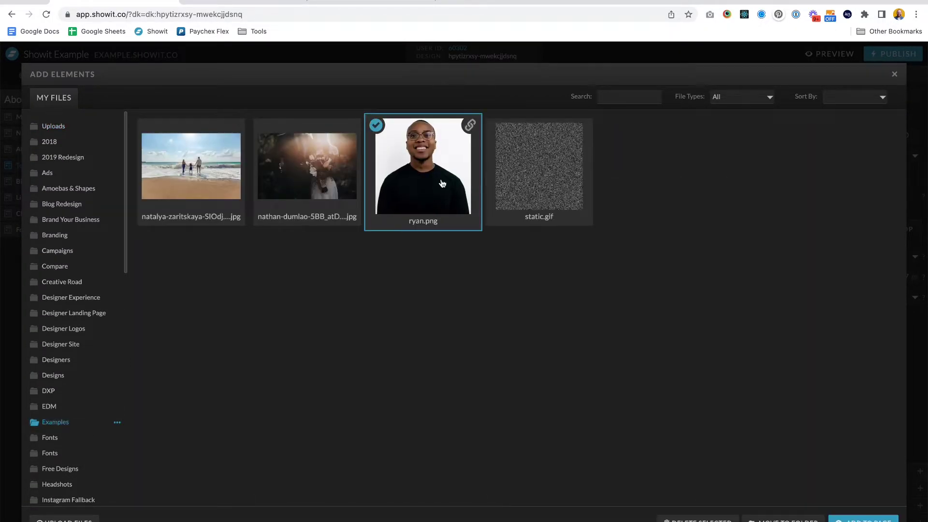
left_click(859, 520)
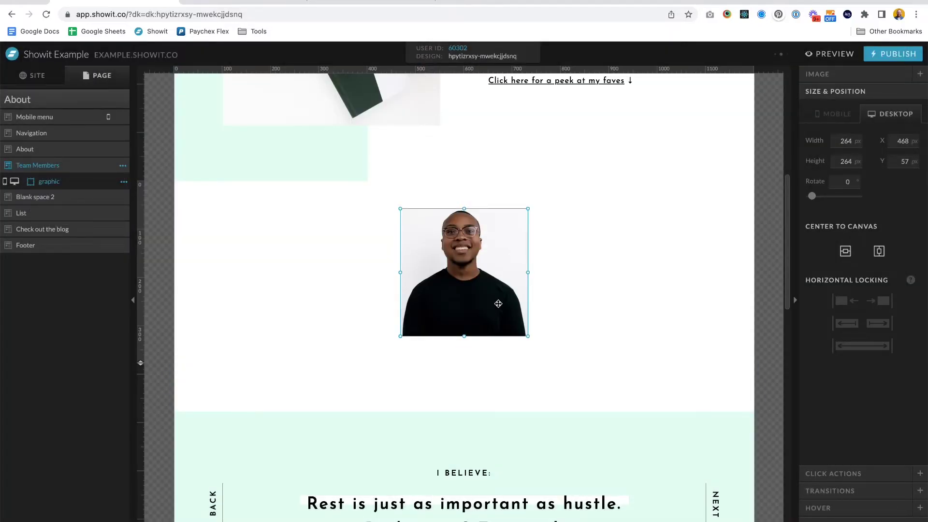
left_click_drag(499, 300, 307, 314)
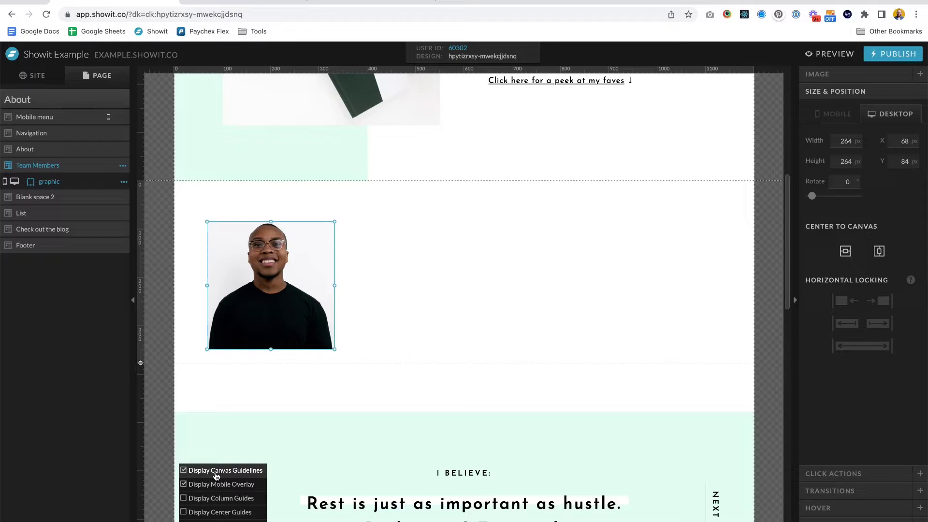
left_click(208, 498)
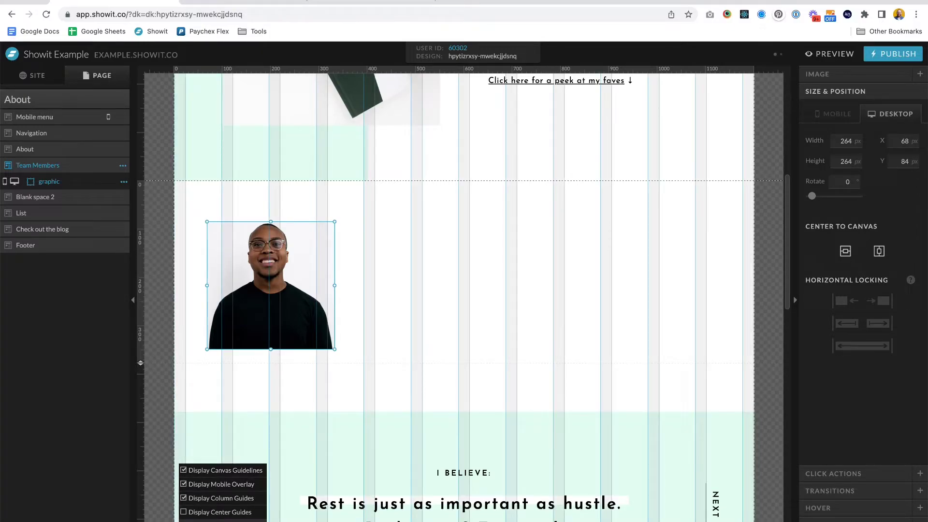
mouse_move(293, 281)
left_mouse_down()
mouse_move(309, 274)
mouse_move(307, 267)
mouse_move(295, 272)
left_mouse_up()
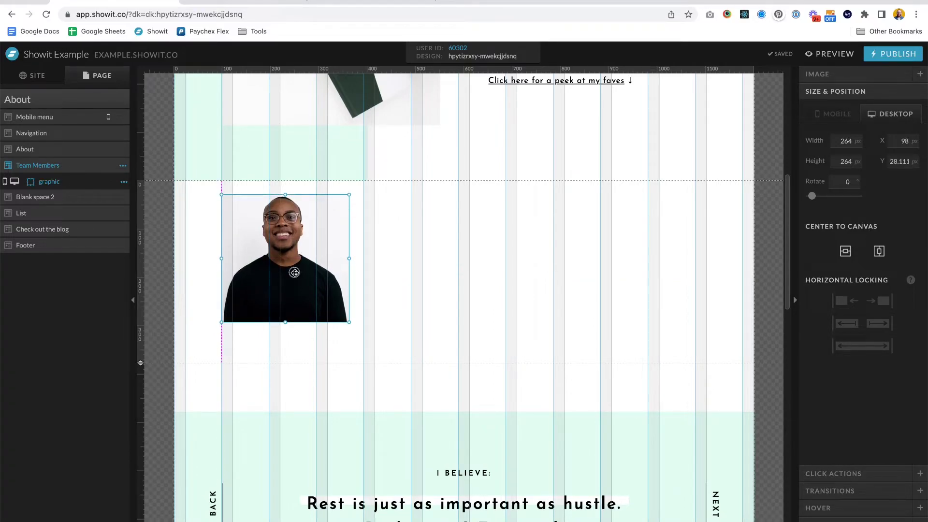
- Add a Title text box and place it just below the photo
left_click(394, 292)
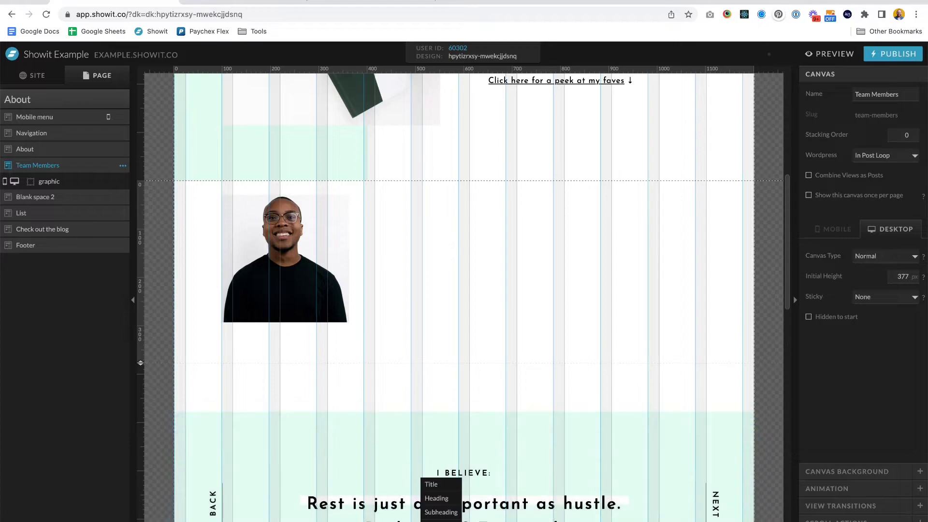
left_click(436, 483)
left_click_drag(469, 273, 348, 336)
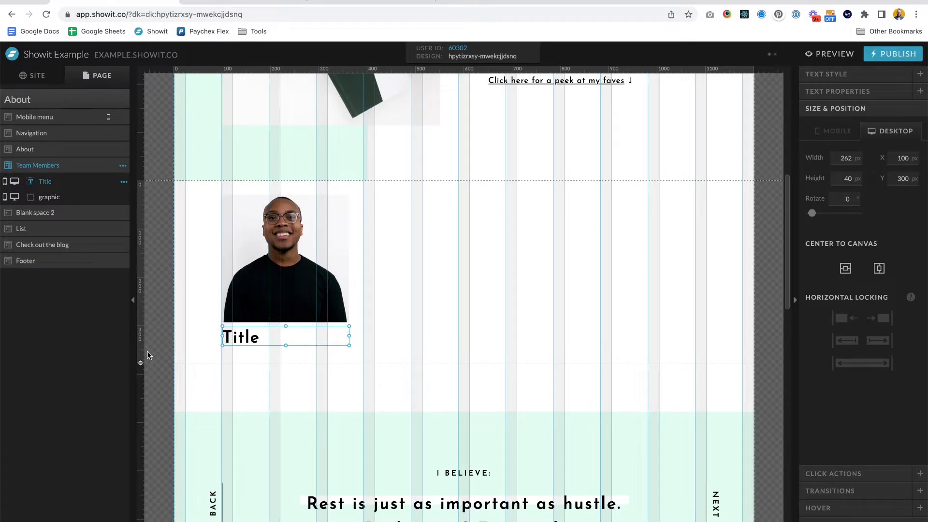
- Make the section taller and set the Title text's font size to 25 px
left_click_drag(139, 364, 135, 410)
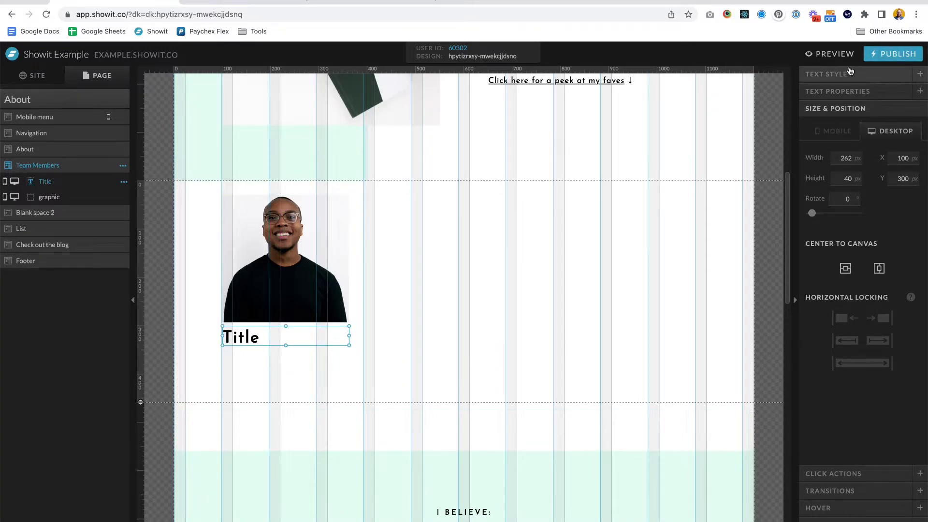
left_click(848, 74)
double_click(893, 185)
type("25")
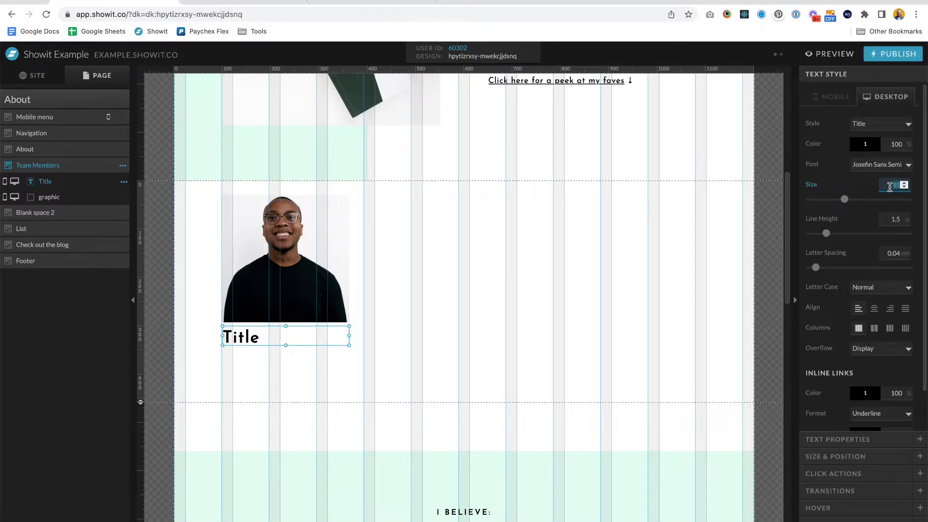
left_click(391, 355)
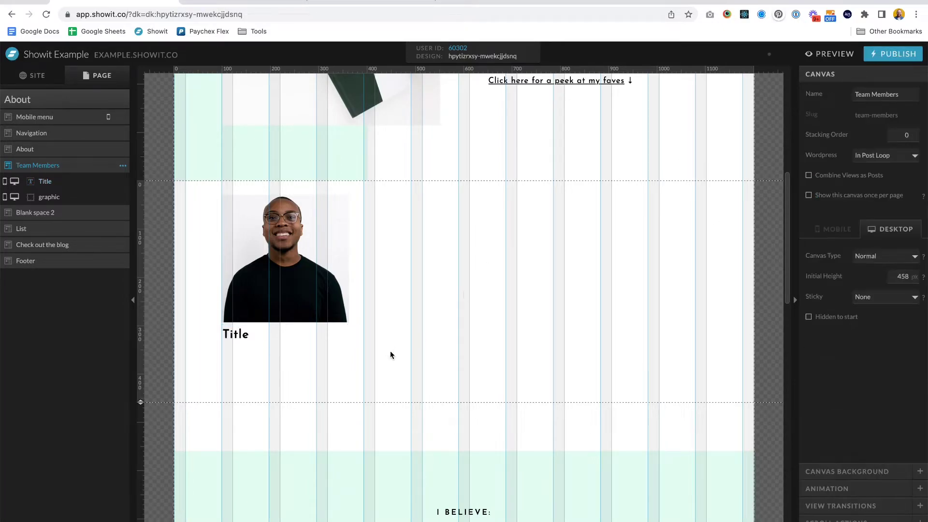
left_click(258, 332)
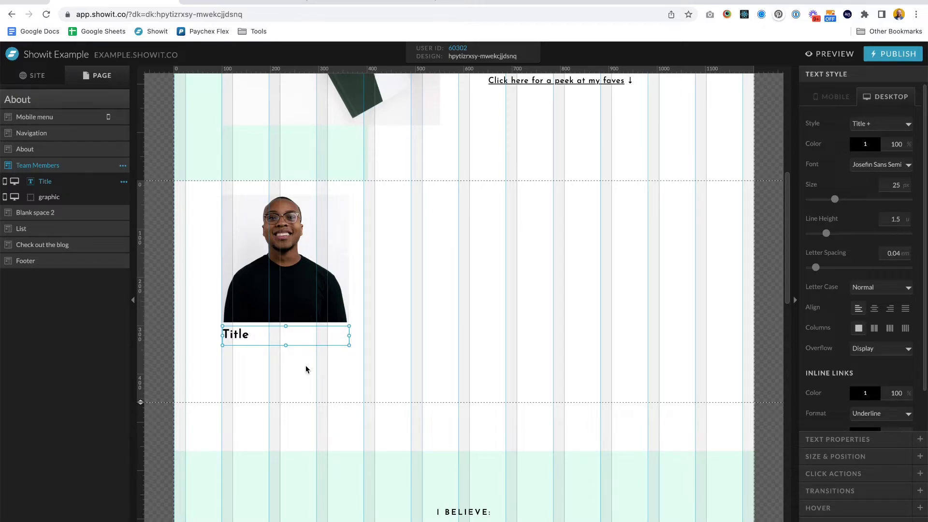
left_click(292, 370)
left_click(283, 341)
- Replace the Title placeholder under the photo with 'Name of Employee'
left_click(264, 382)
left_click(266, 339)
double_click(266, 338)
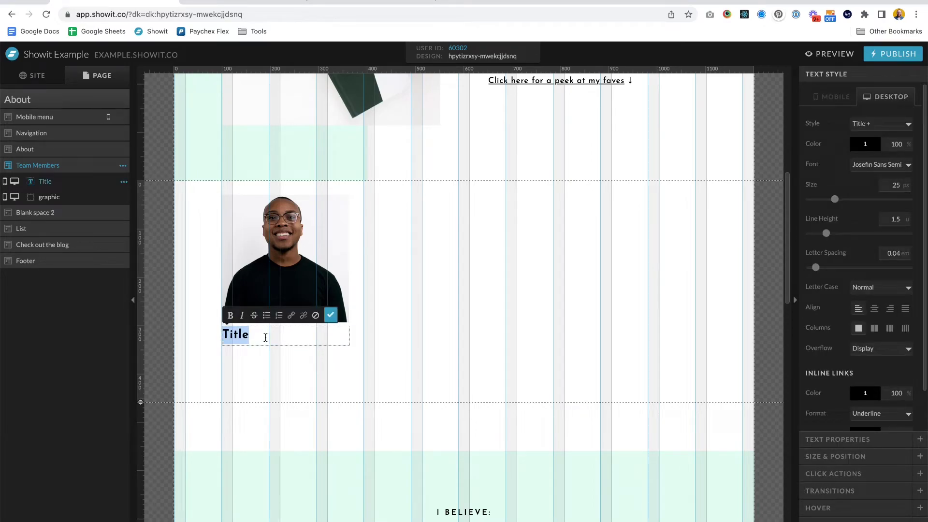
type("Name of Em")
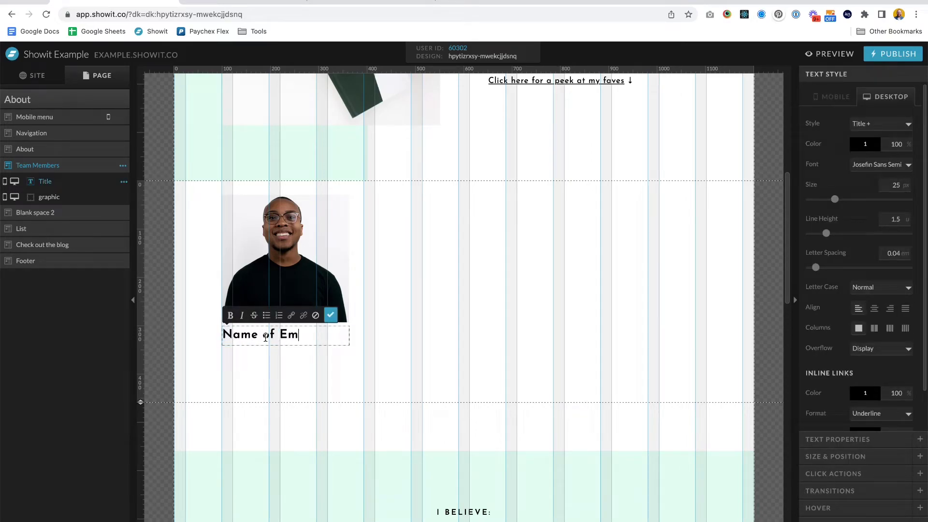
type("ployee")
key("Escape")
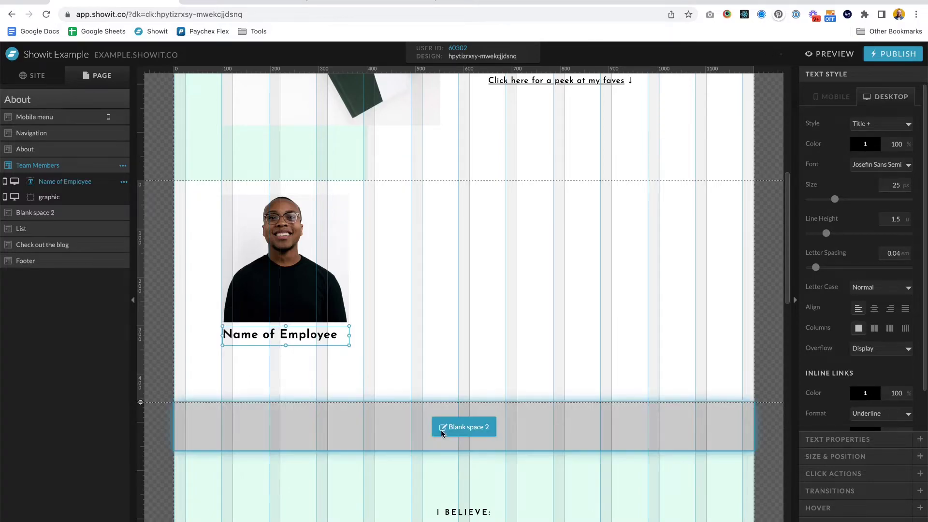
- Add a Subheading under the name reading 'EMPLOYEE POSITION'
left_click(441, 512)
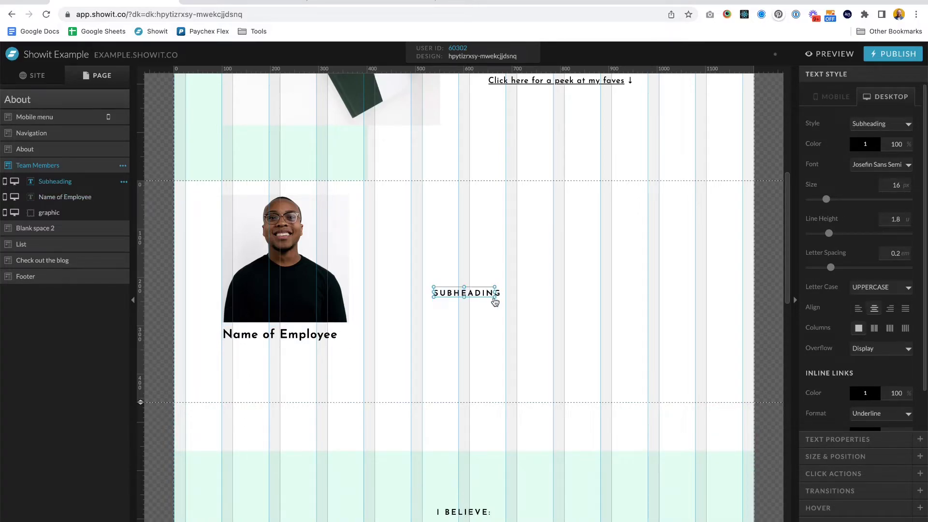
left_click_drag(476, 291, 266, 352)
double_click(251, 354)
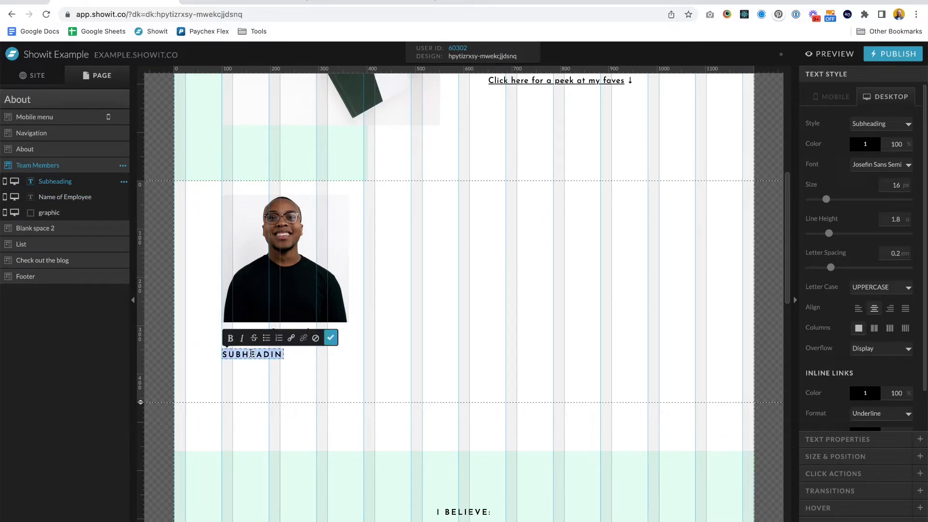
type("EMPOL")
key("BackSpace")
key("BackSpace")
type("LOYEE POSITION")
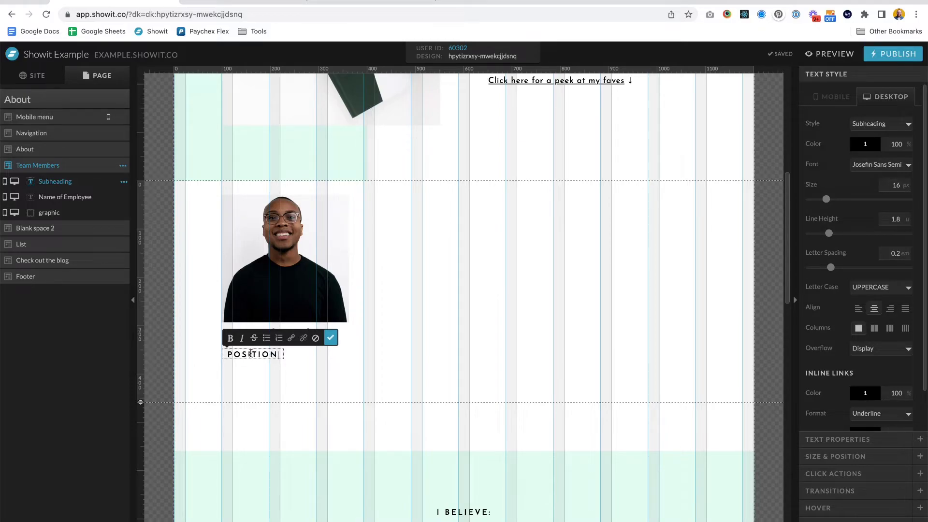
key("Escape")
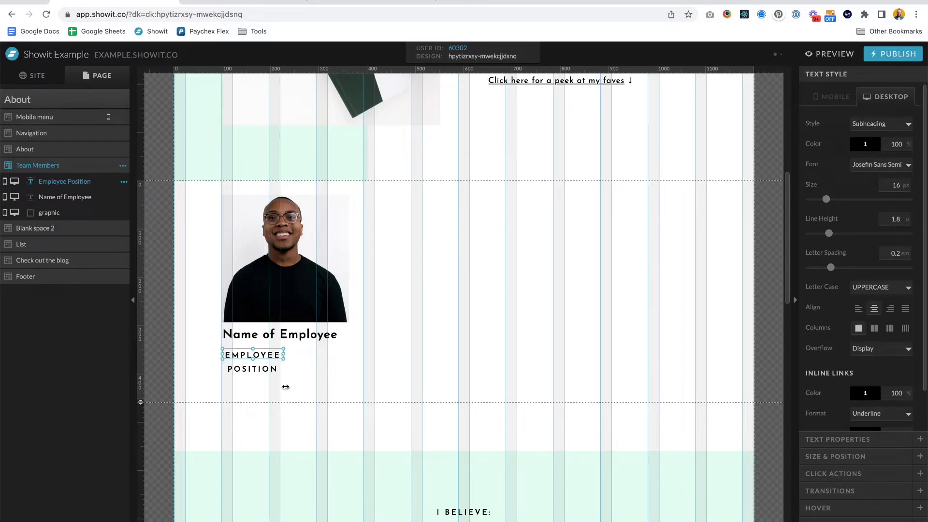
- Match the position box's width to the name, then left-align its text
left_click(284, 333, "shift")
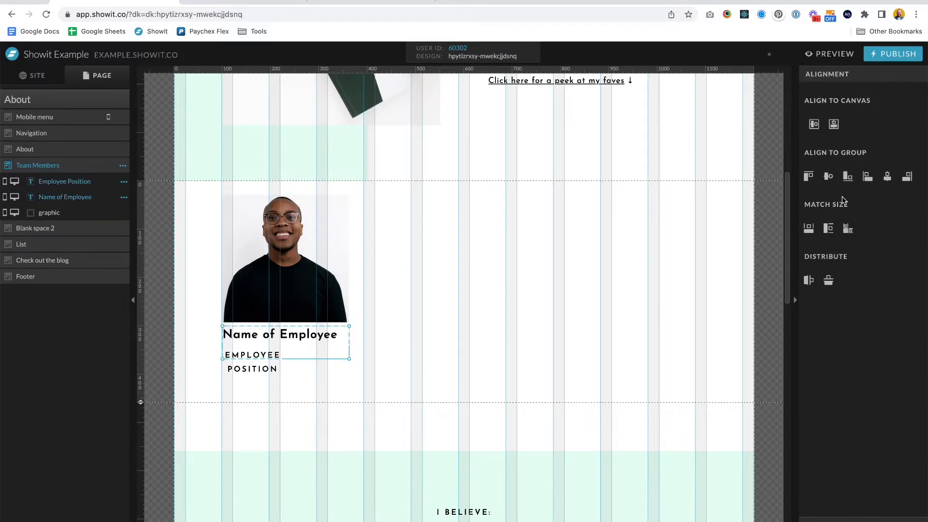
left_click(809, 228)
left_click(398, 364)
left_click(323, 358)
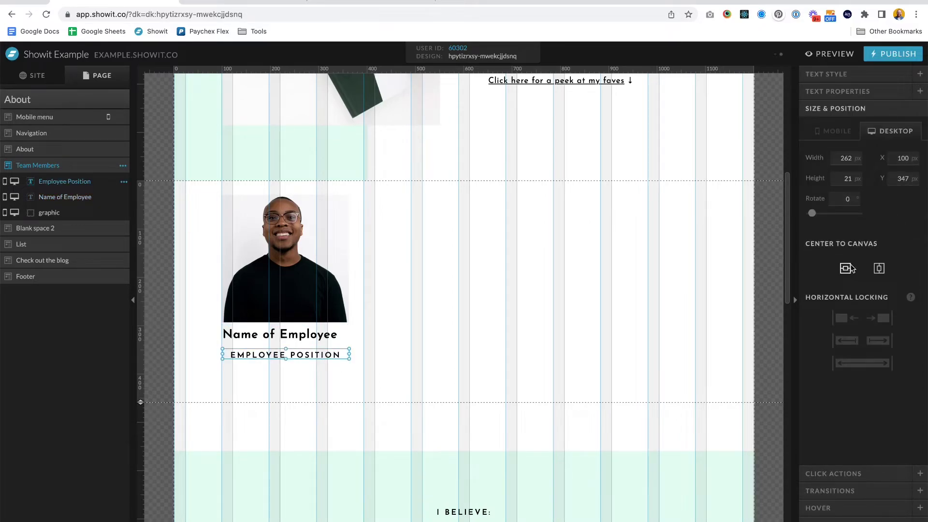
left_click(843, 73)
left_click(859, 309)
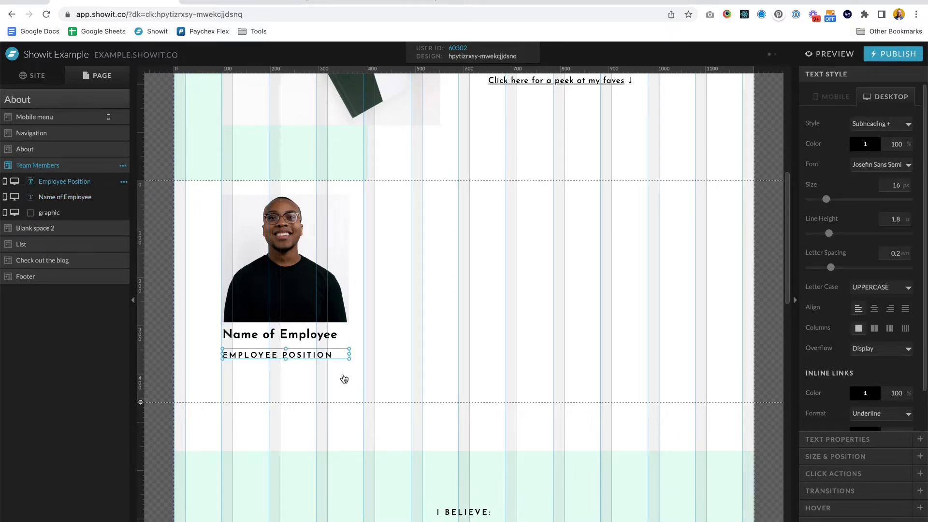
left_click(343, 375)
- Keep the name at 25 px and set EMPLOYEE POSITION to 14 px
left_click(328, 337)
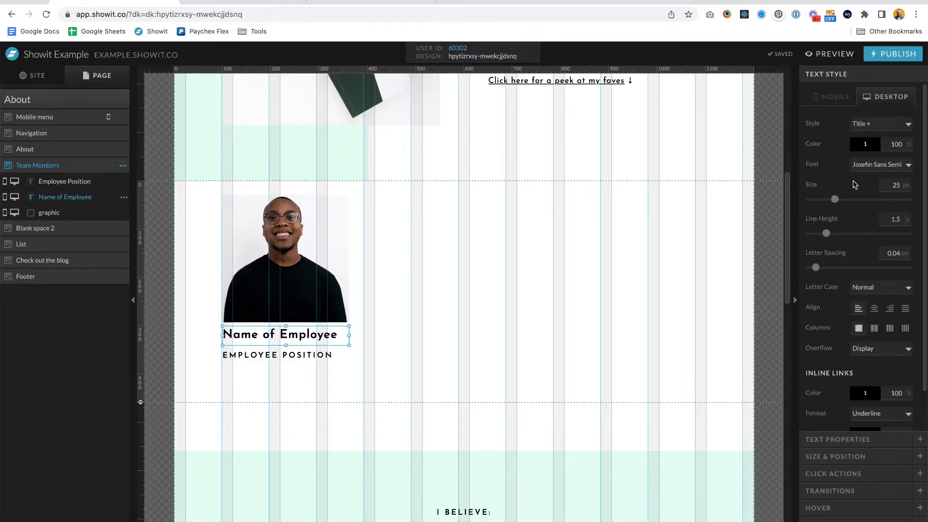
left_click(836, 200)
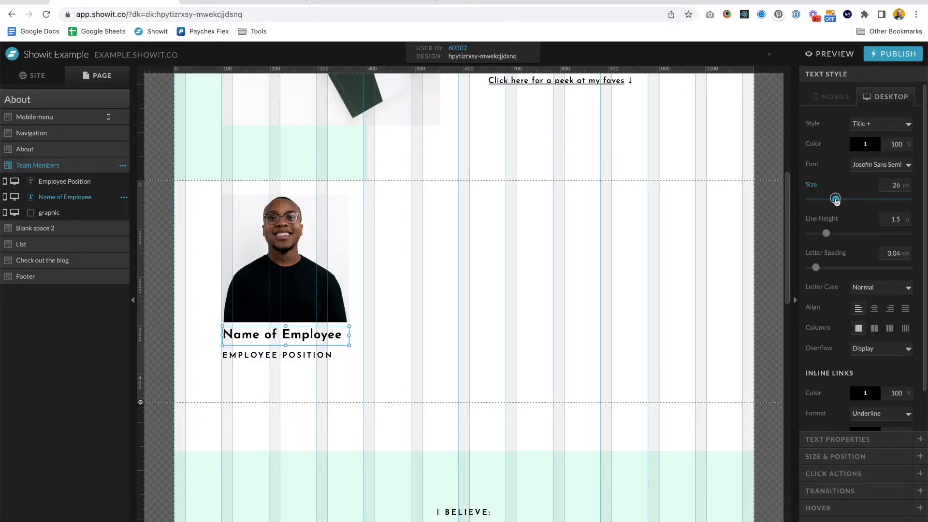
left_click_drag(836, 201, 836, 201)
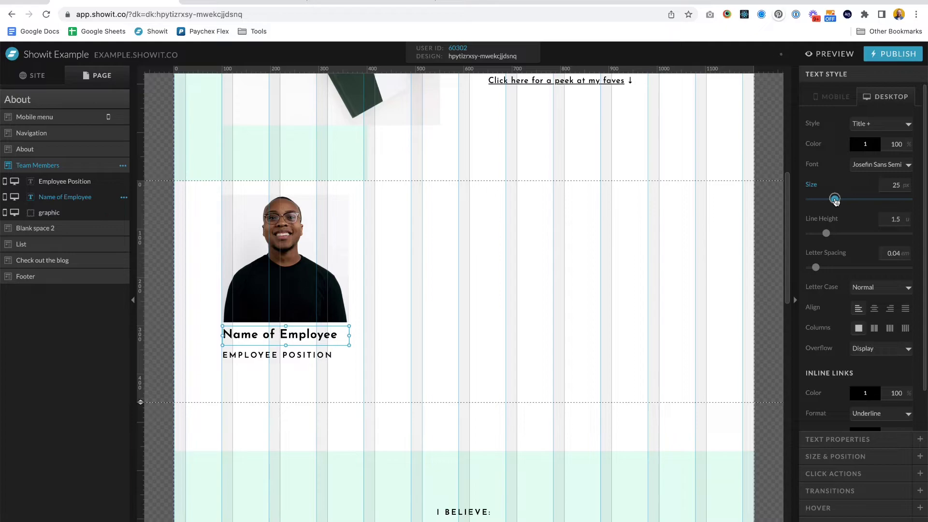
left_click(325, 357)
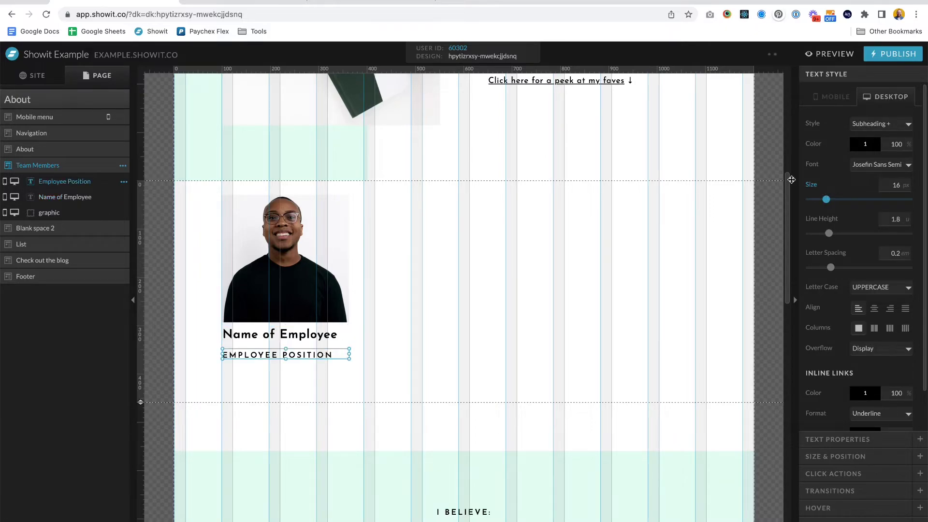
double_click(894, 185)
type("14")
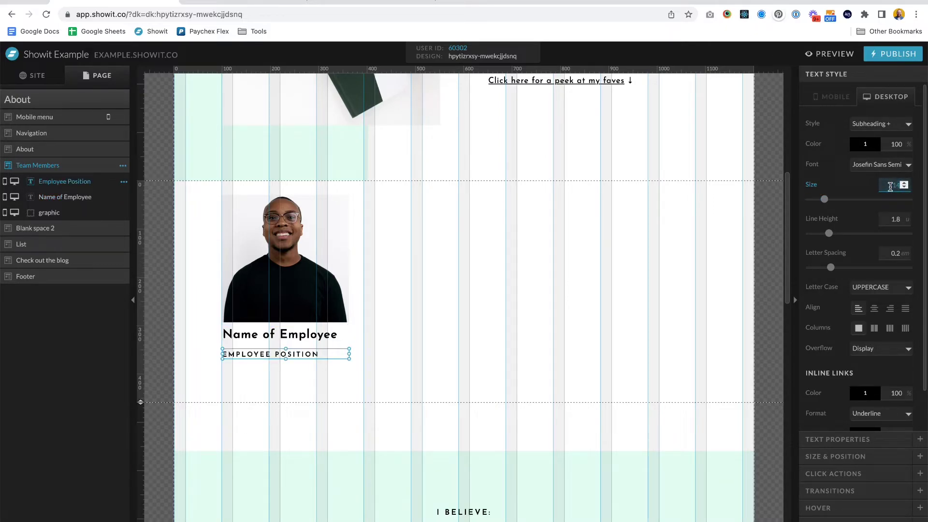
- Nudge the name and position text boxes closer together
left_click(468, 344)
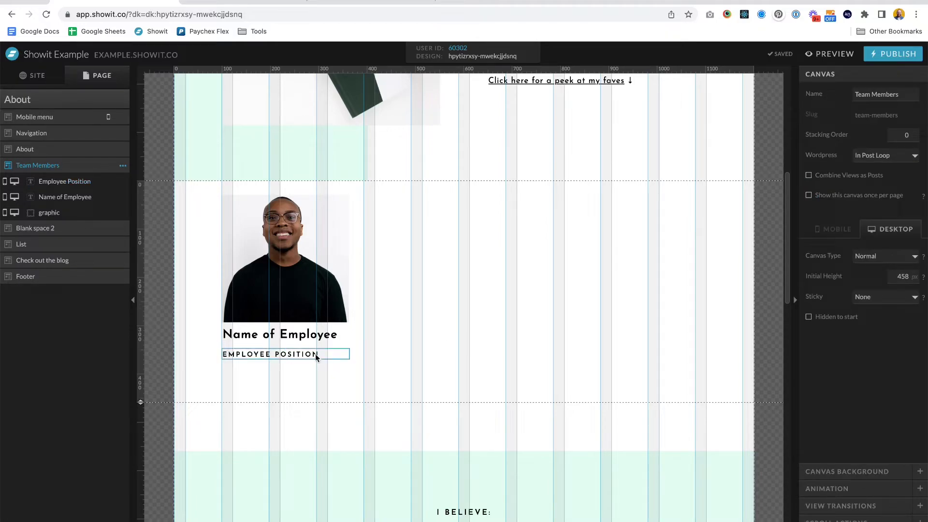
left_click(296, 358)
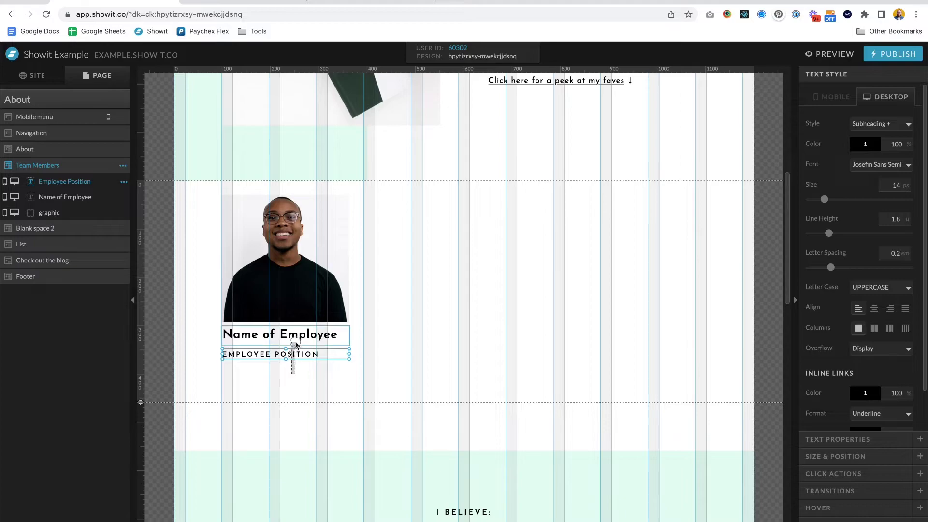
left_click(309, 334, "shift")
left_click_drag(309, 335, 305, 357)
left_click(305, 363)
left_click(309, 382)
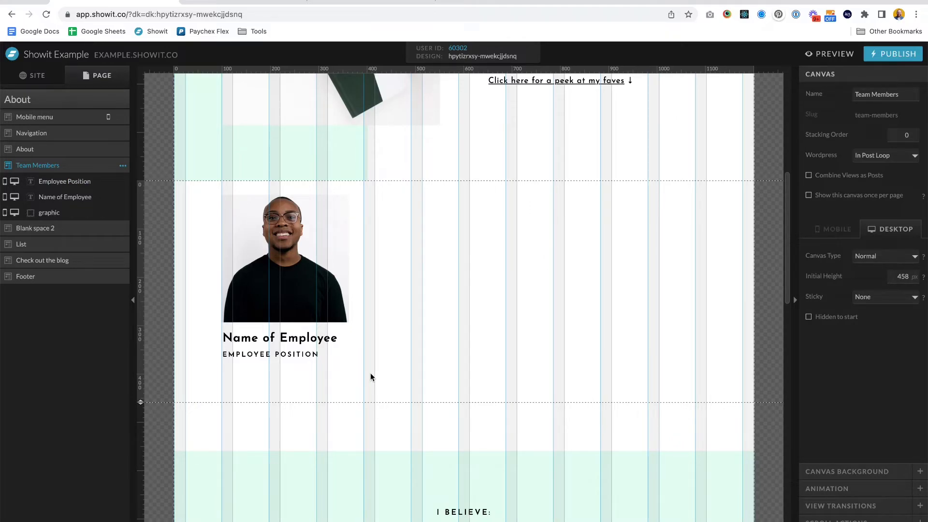
- Trim the Team Members canvas to about 416 px high and start publishing
left_click_drag(141, 403, 143, 381)
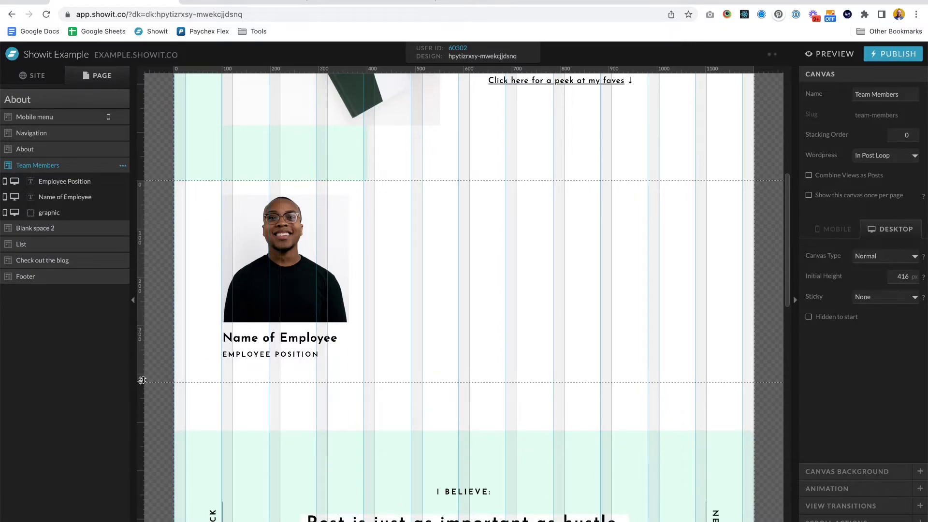
left_click(269, 270)
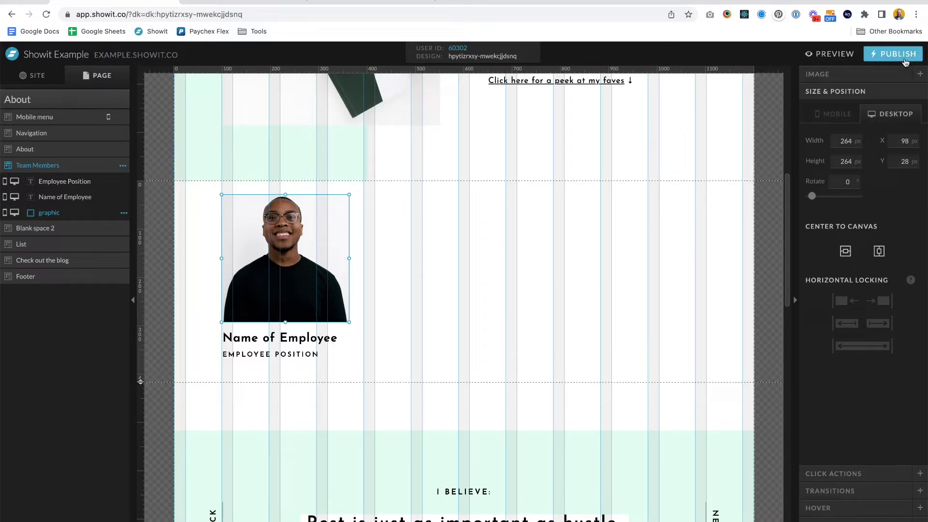
left_click(677, 274)
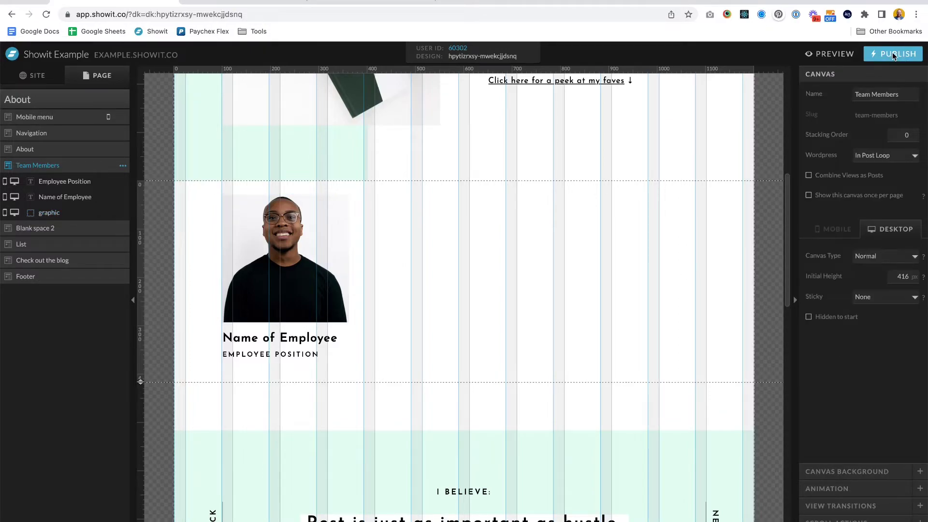
left_click(895, 53)
- Publish to example.showit.co, then force-regenerate the Showit theme in WordPress
left_click(580, 249)
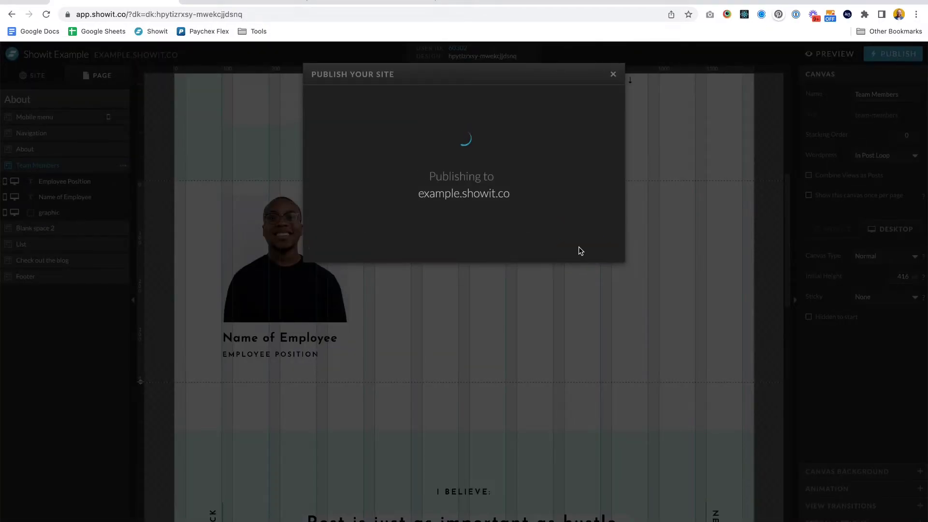
left_click(308, 1)
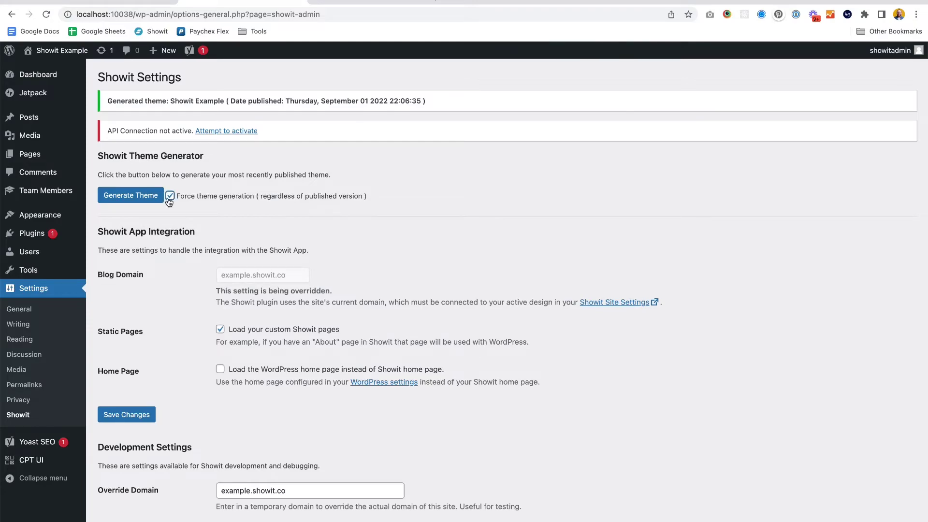
left_click(141, 203)
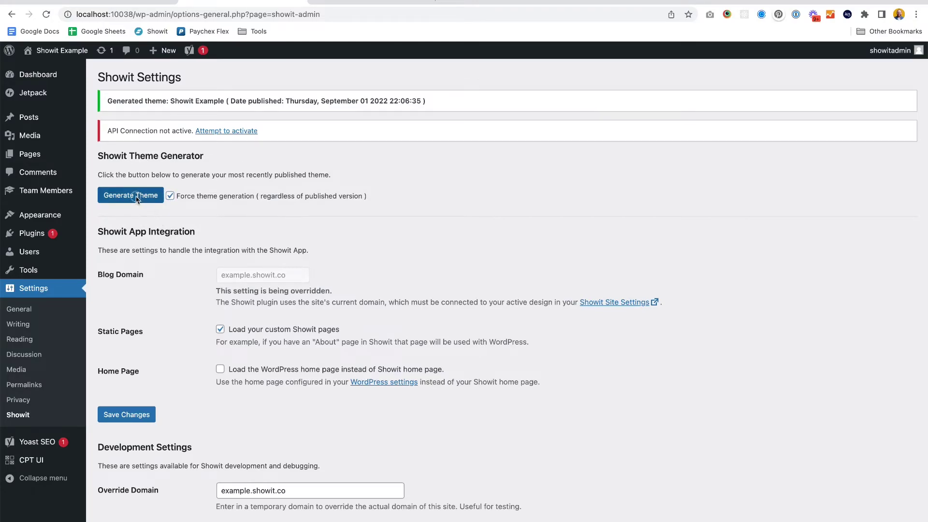
left_click(367, 1)
key("super+r")
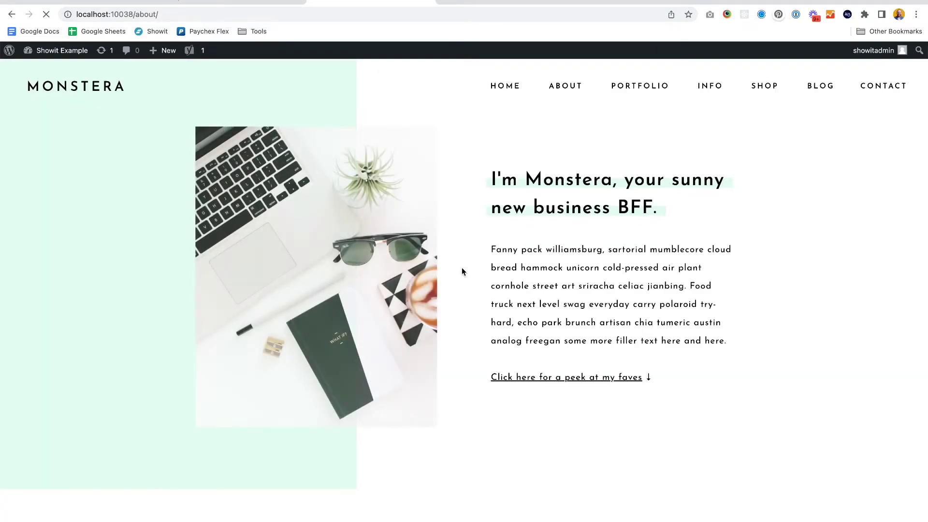
scroll(463, 270, "down", 6)
scroll(352, 410, "down", 15)
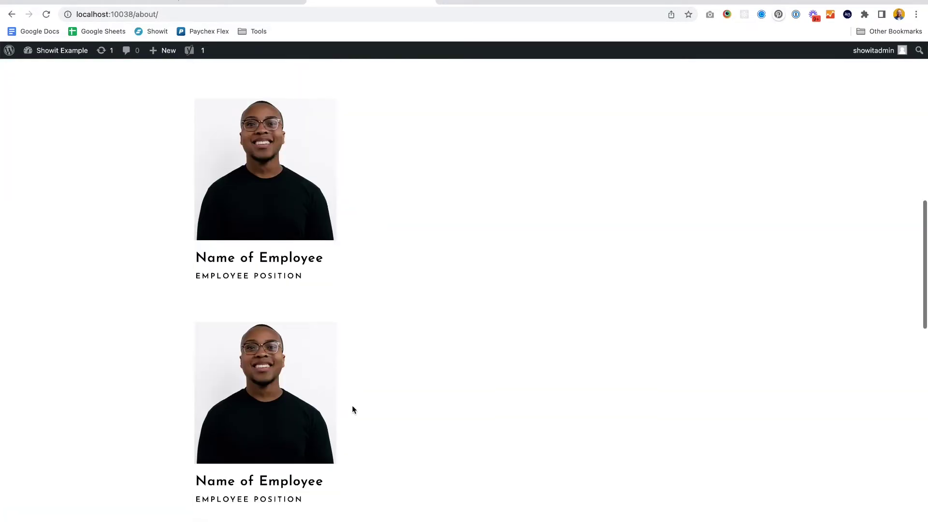
scroll(352, 410, "up", 9)
scroll(352, 410, "up", 8)
scroll(352, 410, "down", 3)
scroll(352, 410, "down", 1)
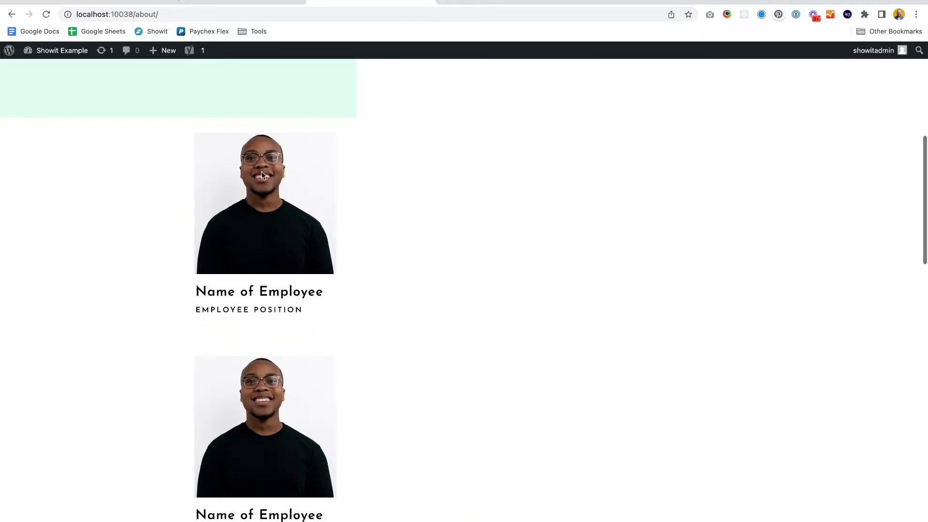
scroll(429, 248, "down", 5)
scroll(376, 415, "down", 5)
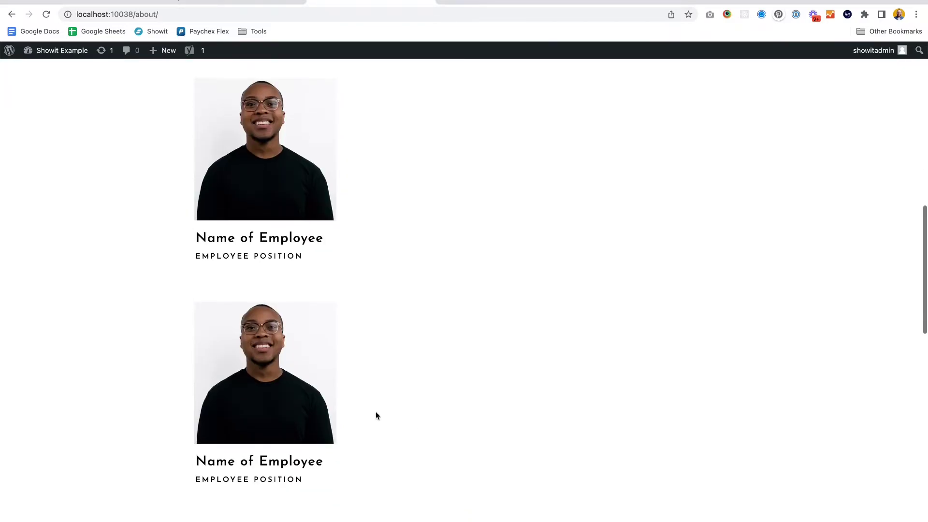
- Open the Team Members posts list, then scroll through the live About page
left_click(288, 3)
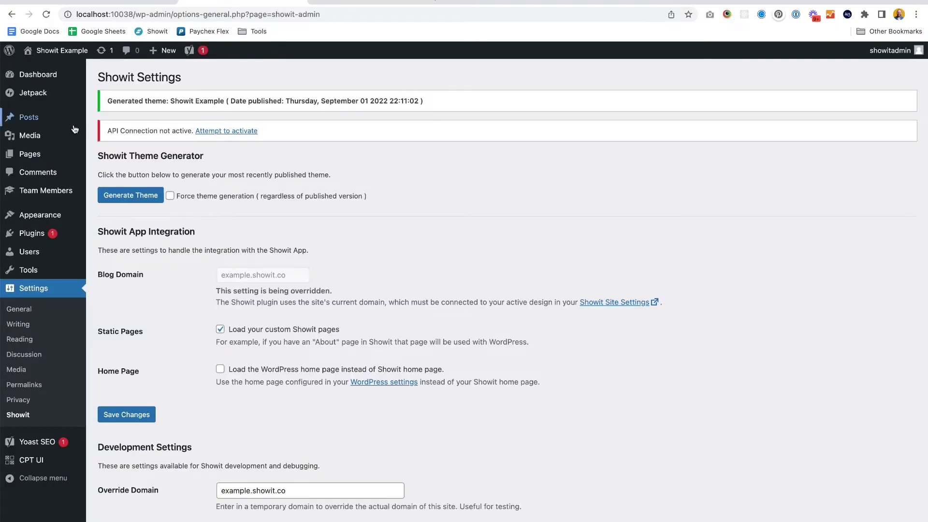
left_click(39, 190)
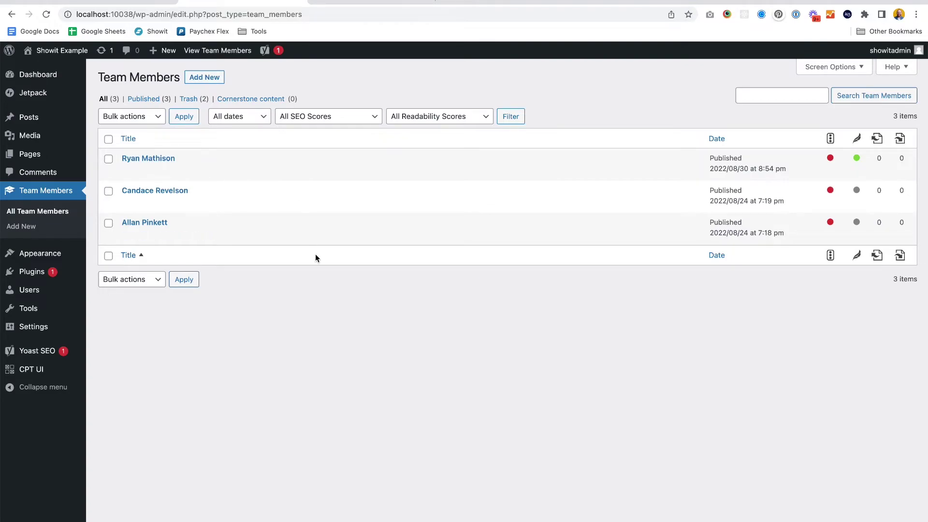
left_click(371, 2)
scroll(440, 243, "down", 3)
scroll(441, 243, "up", 3)
scroll(442, 244, "up", 2)
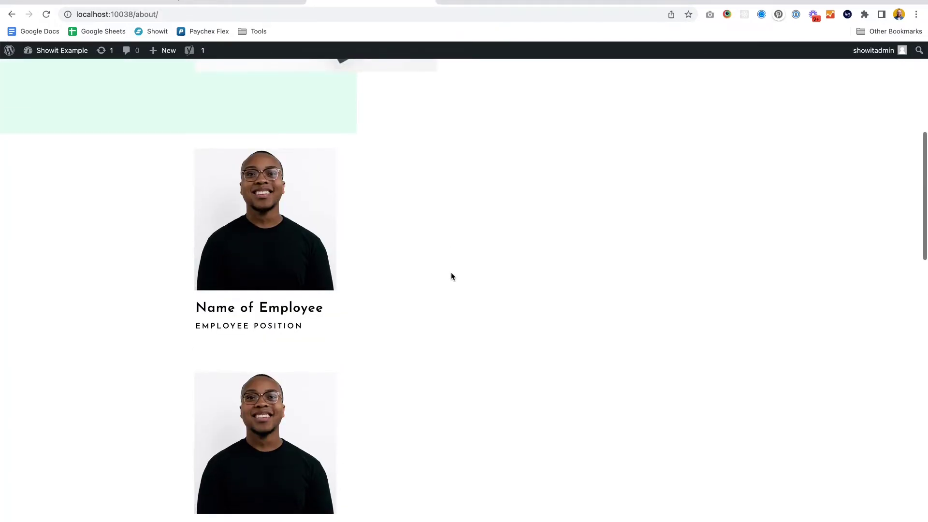
scroll(467, 232, "down", 5)
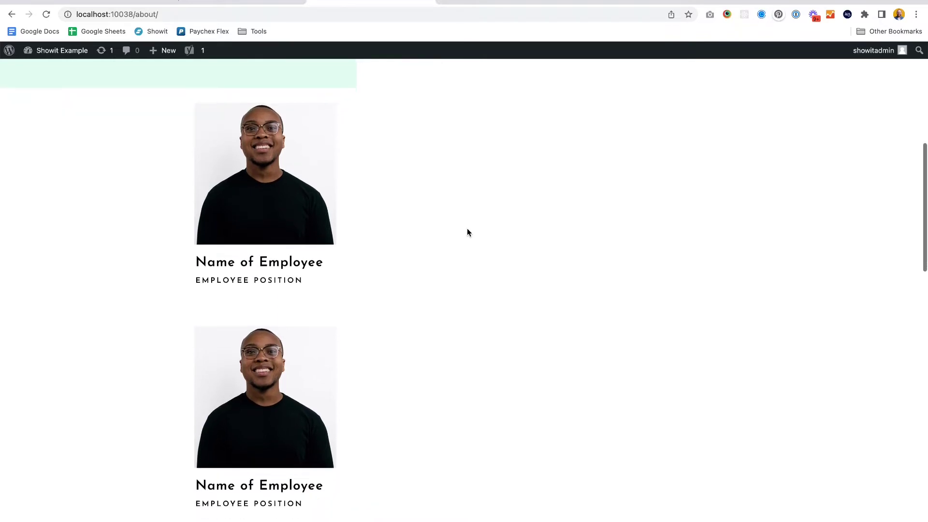
scroll(467, 232, "down", 2)
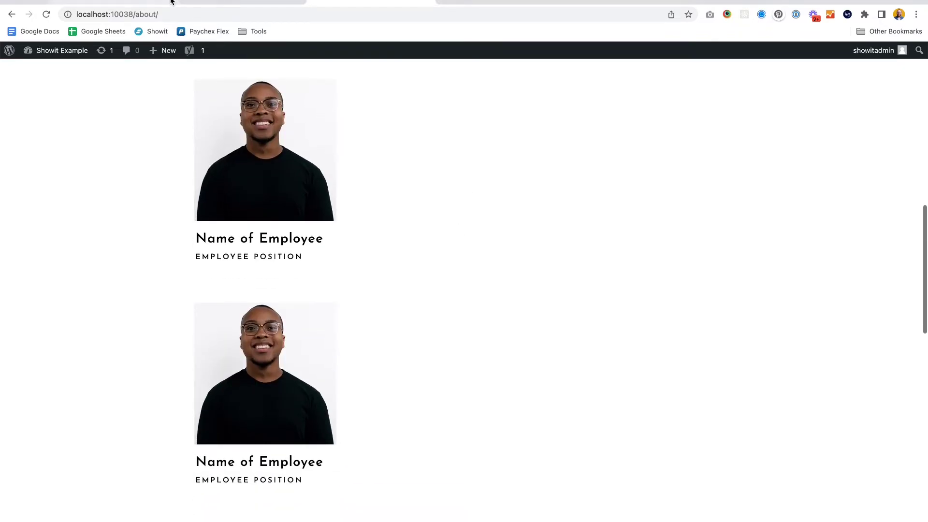
- Recheck the Team Members list and About page, then return to the Showit editor
left_click(244, 2)
key("ctrl+Tab")
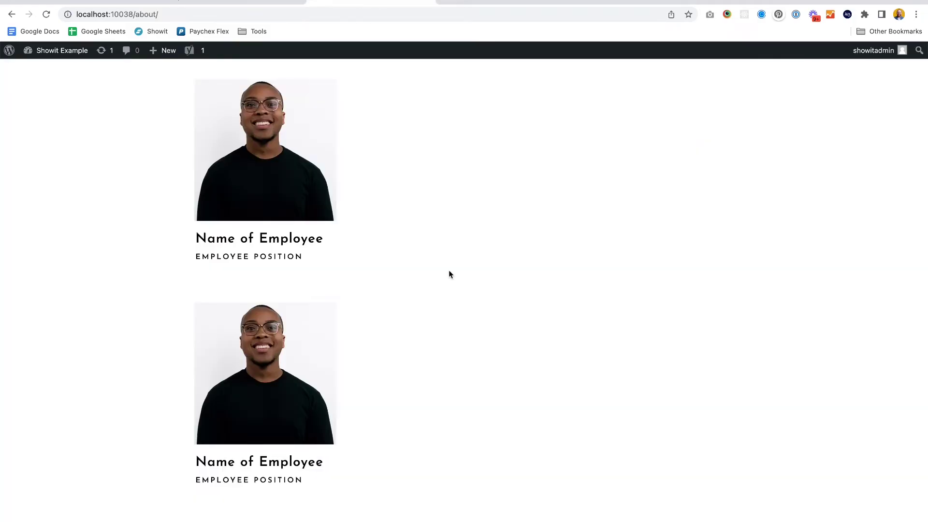
scroll(448, 270, "down", 5)
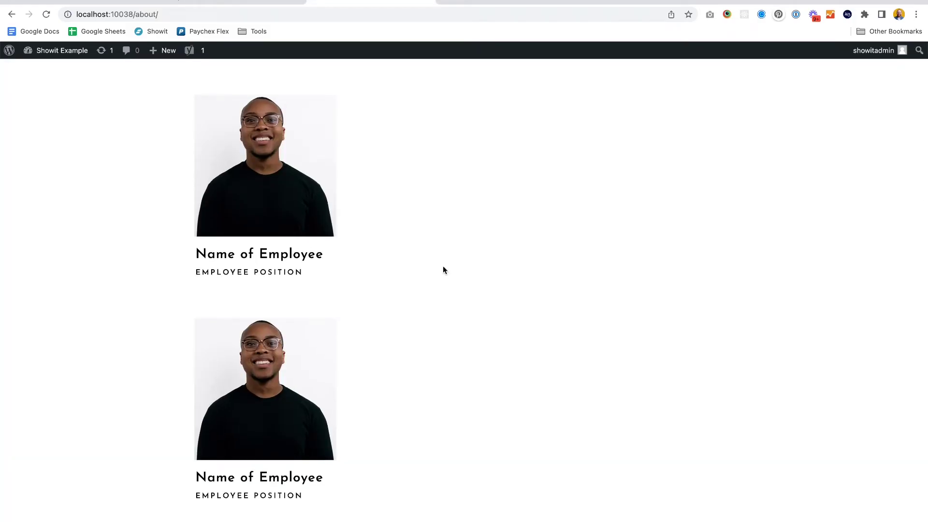
left_click(134, 2)
- Check the employee photo's image settings to confirm it feeds the WordPress featured image
left_click(457, 231)
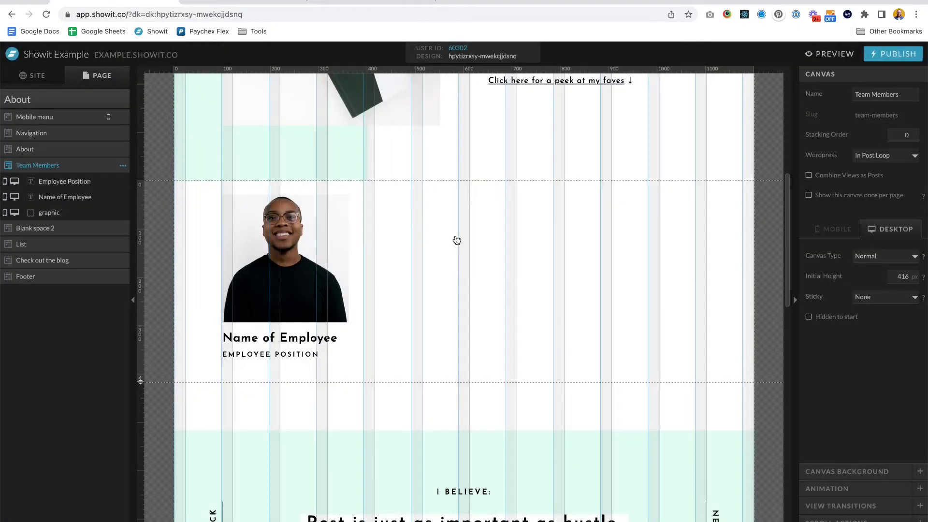
left_click(319, 291)
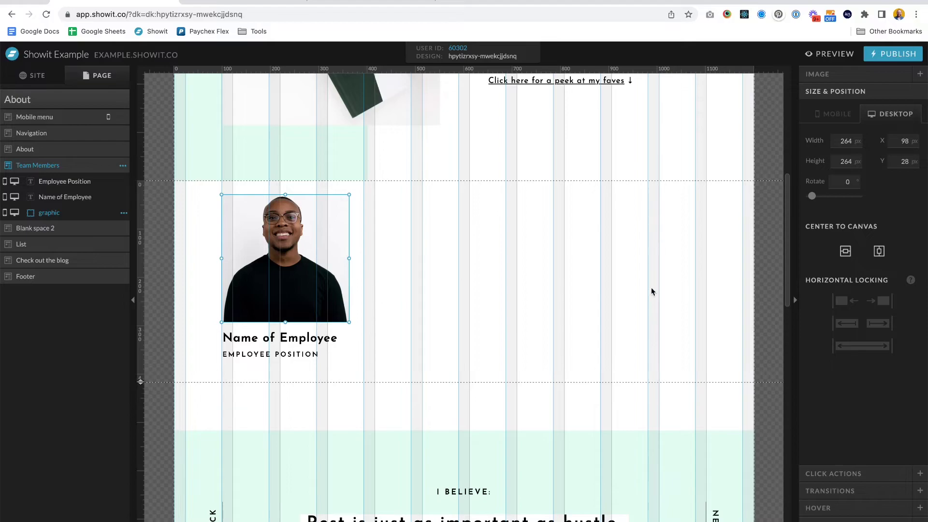
left_click(812, 73)
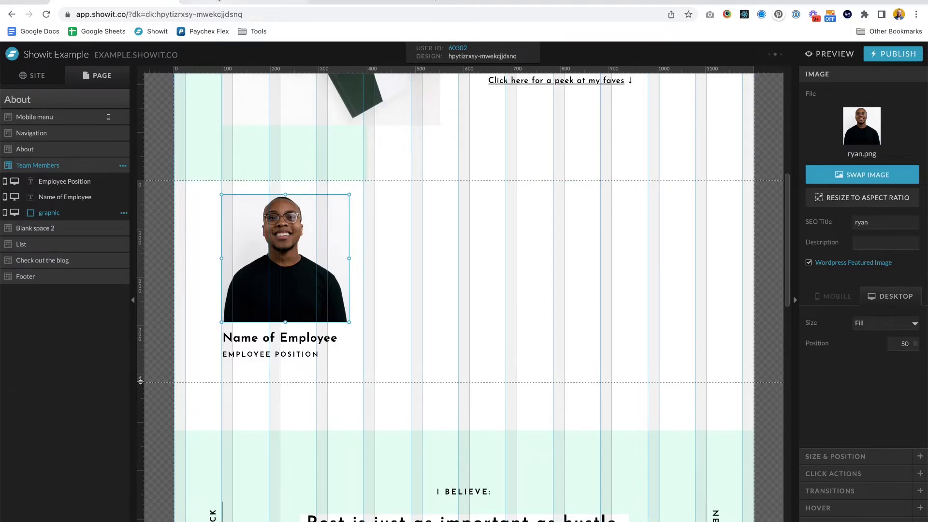
- Open the third team member's post in the WordPress editor
left_click(245, 3)
left_click(128, 236)
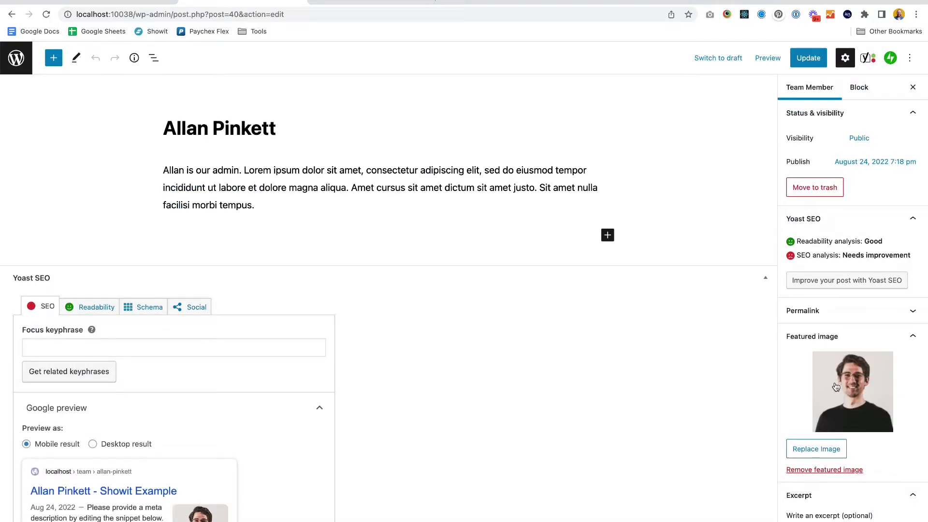
- After viewing the post's featured image, go back to the Showit editor
left_click(87, 5)
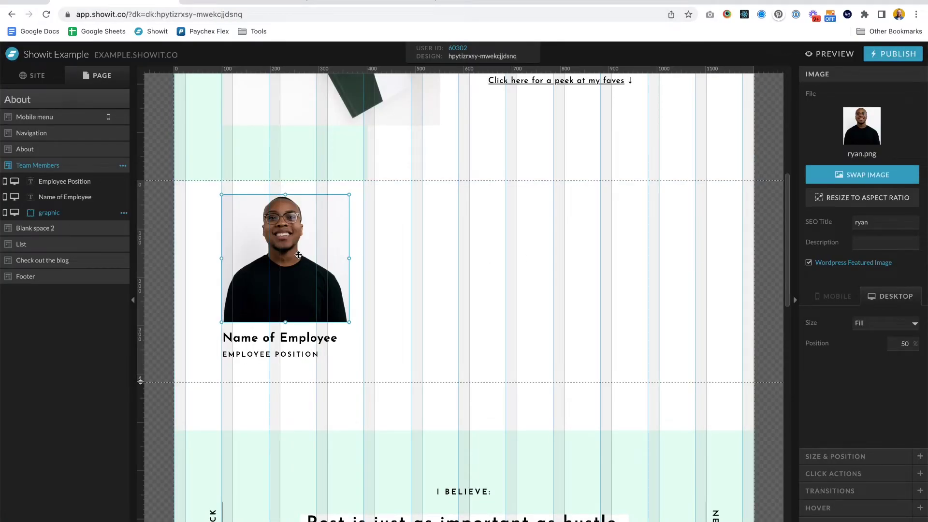
- Make the Name of Employee text show the Post Title as an h3 heading
left_click(331, 339)
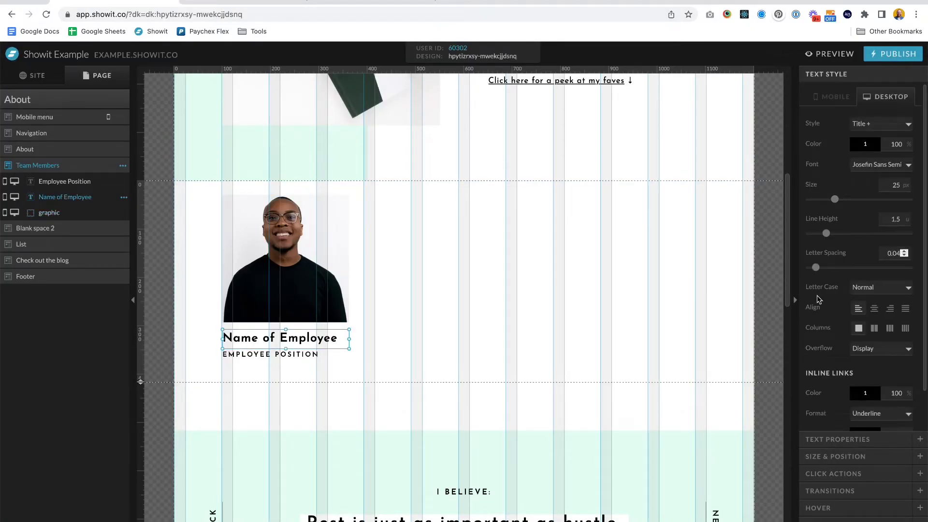
left_click(839, 440)
left_click(891, 140)
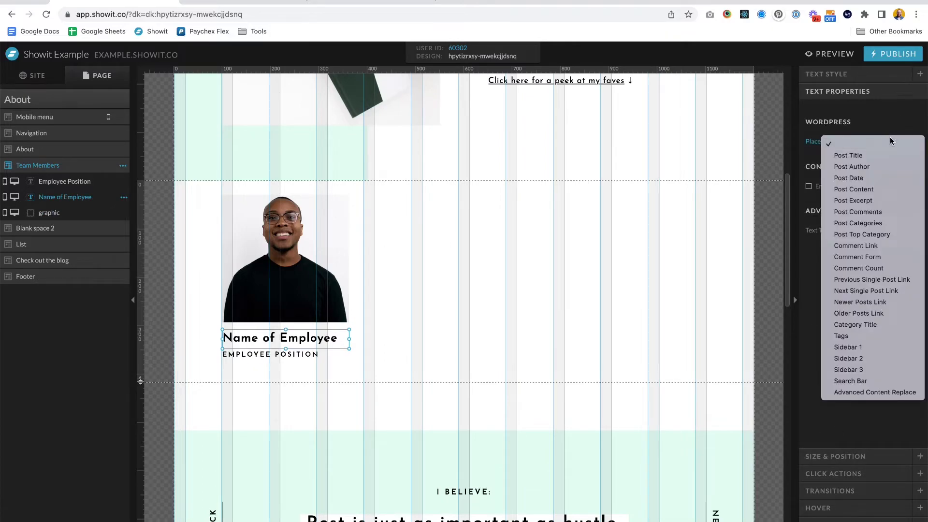
left_click(871, 156)
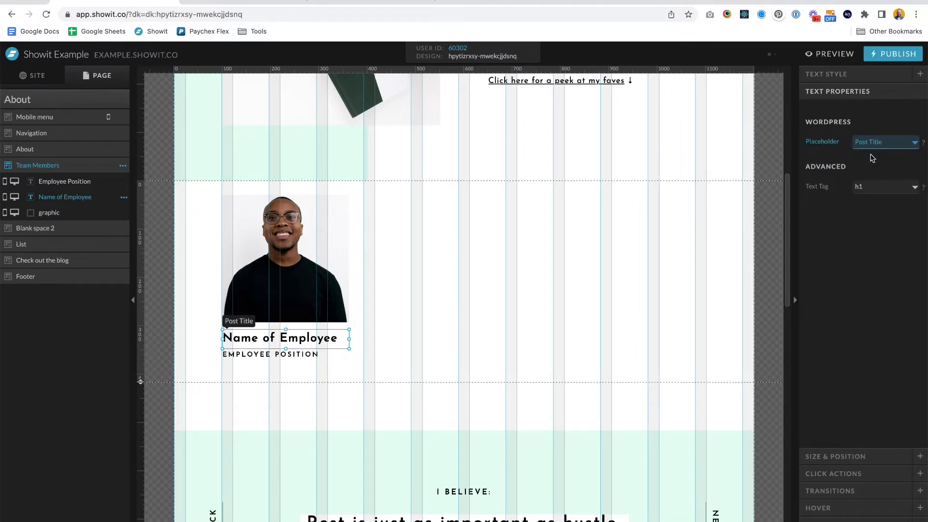
left_click(887, 188)
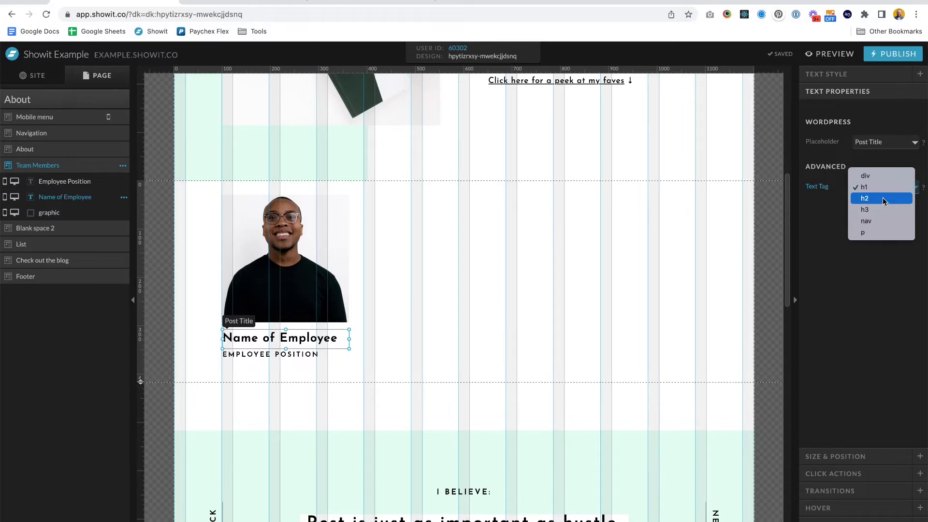
left_click(876, 215)
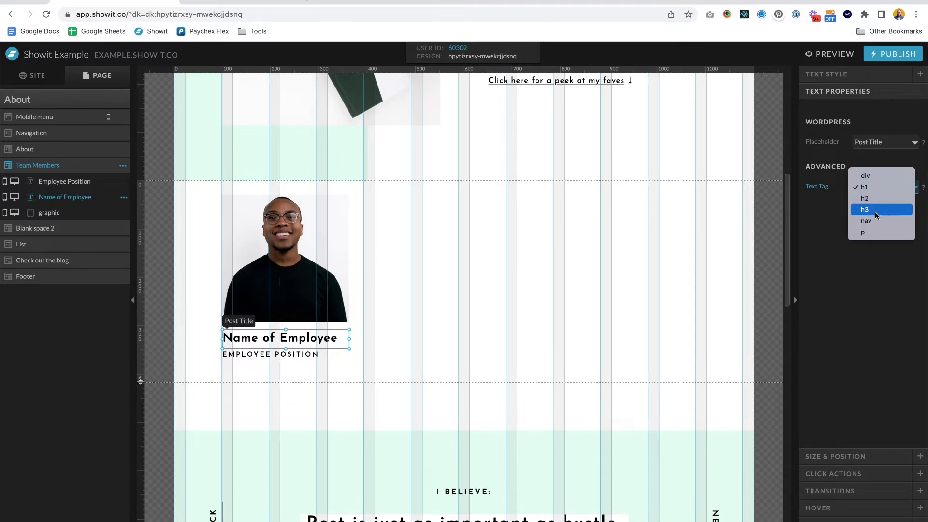
- Make the Employee Position text show the Post Excerpt as a p paragraph
left_click(300, 355)
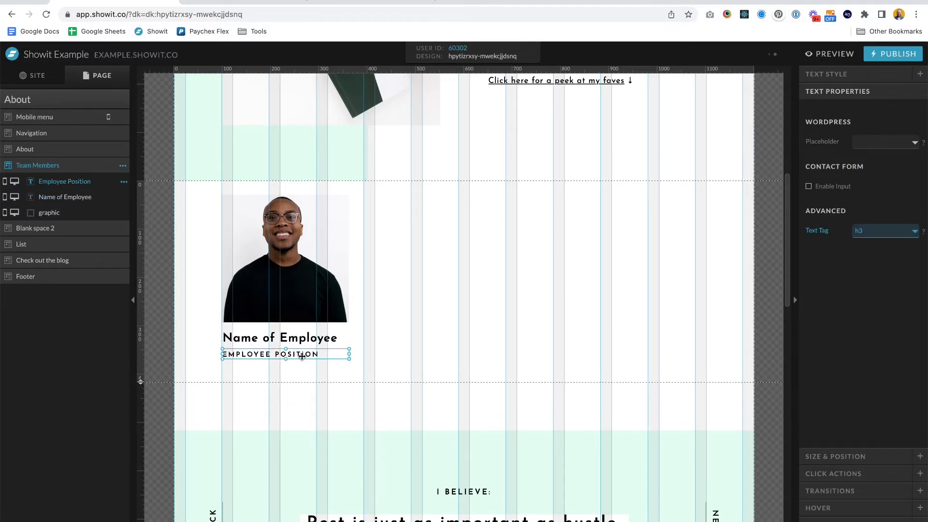
left_click(890, 142)
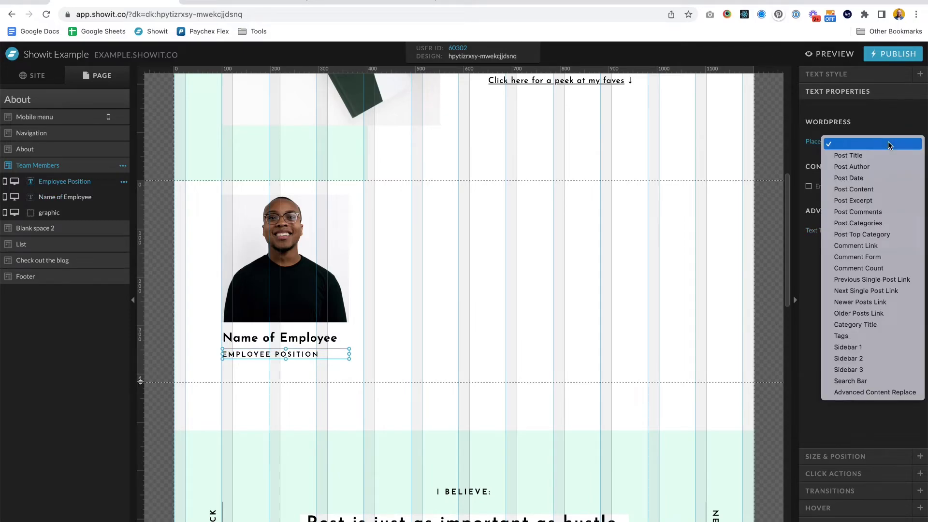
left_click(876, 200)
left_click(876, 190)
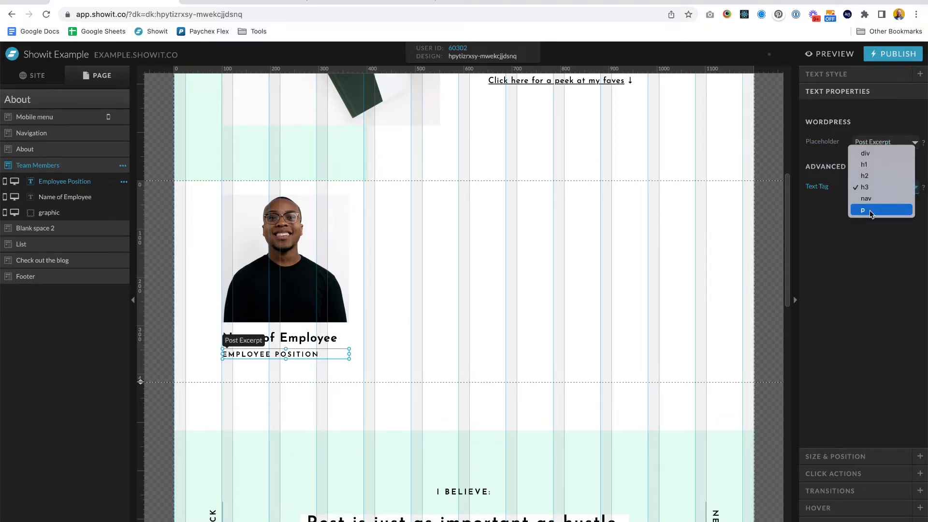
left_click(870, 210)
- Publish the Showit site and return to WordPress
left_click(385, 362)
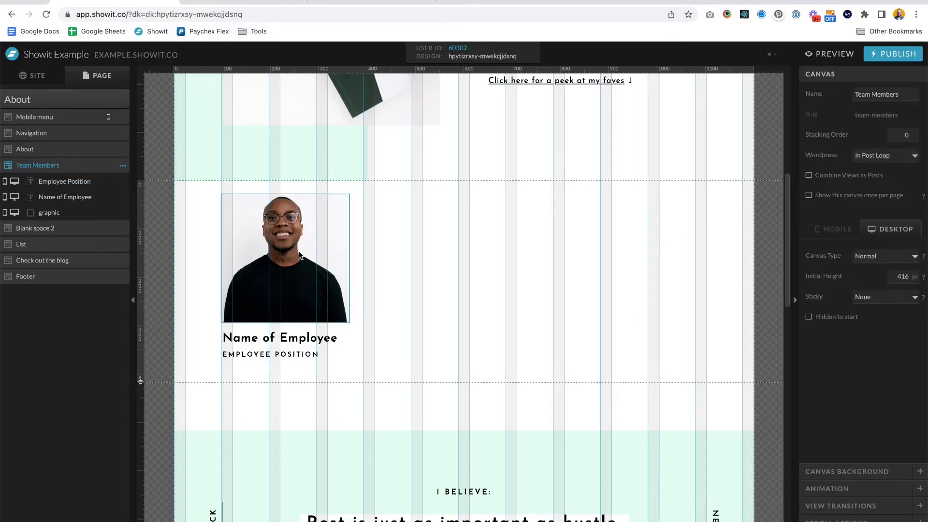
left_click(334, 266)
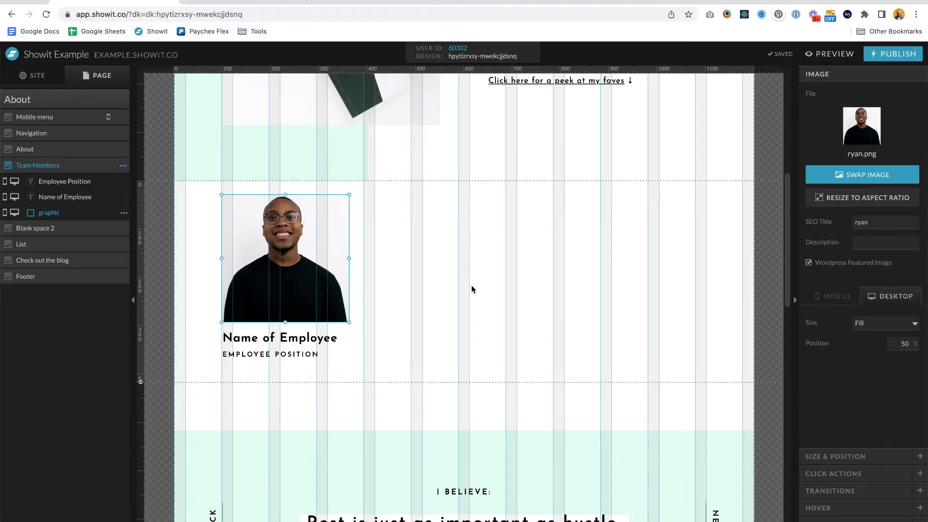
left_click(577, 253)
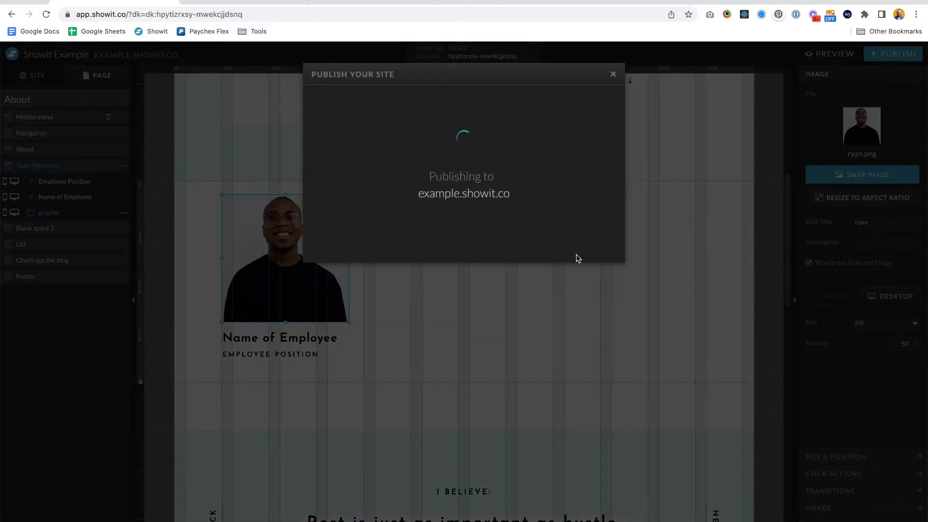
left_click(464, 230)
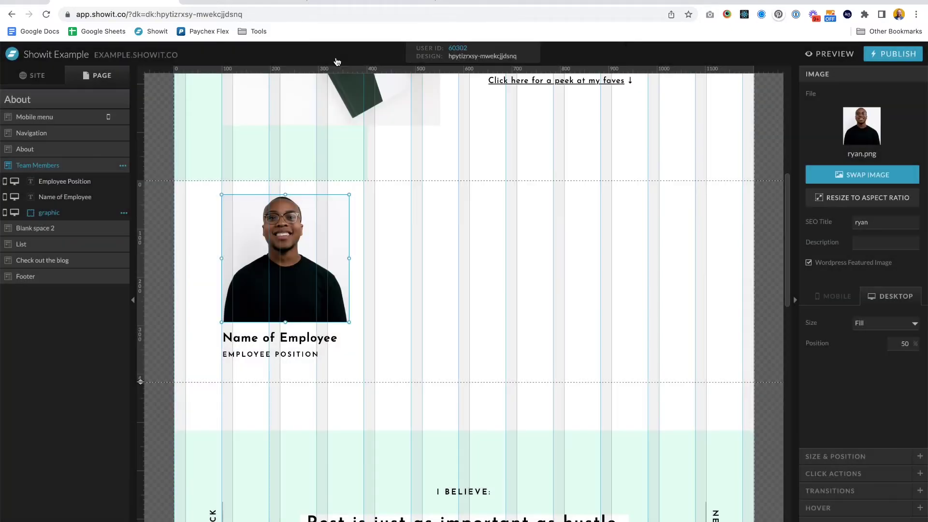
left_click(251, 2)
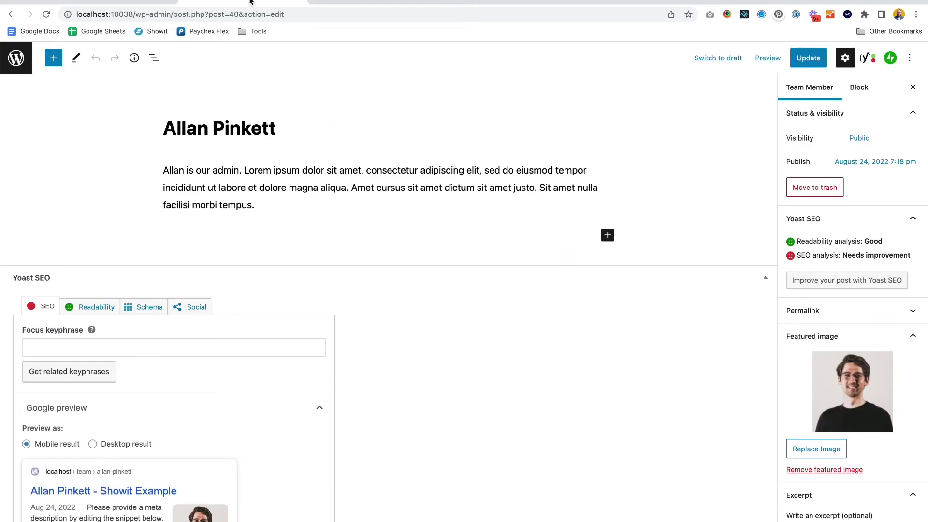
- Generate the WordPress theme from the latest Showit design in the Showit settings
left_click(15, 70)
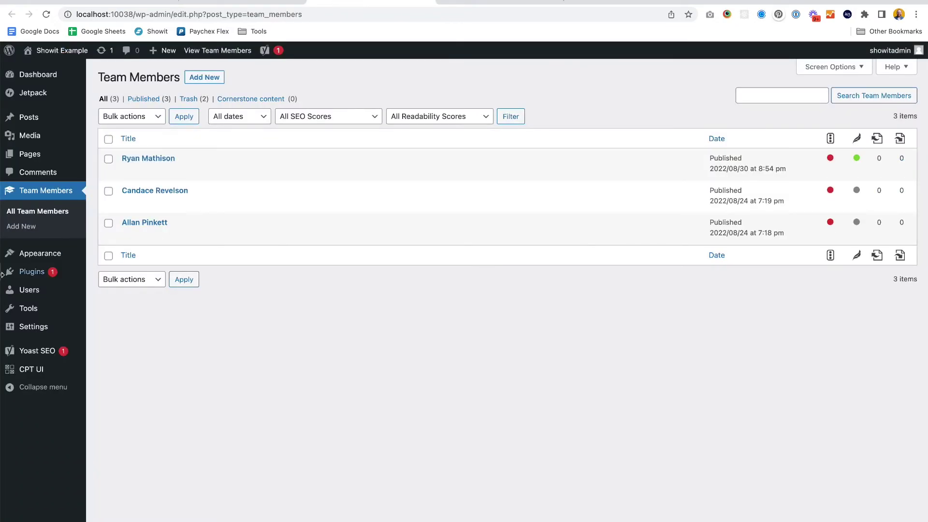
mouse_move(38, 332)
left_click(109, 435)
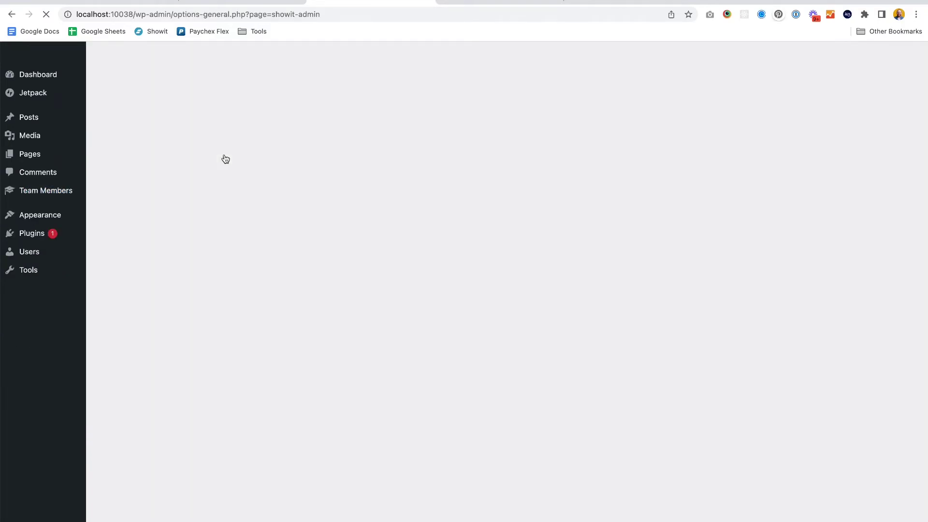
left_click(140, 165)
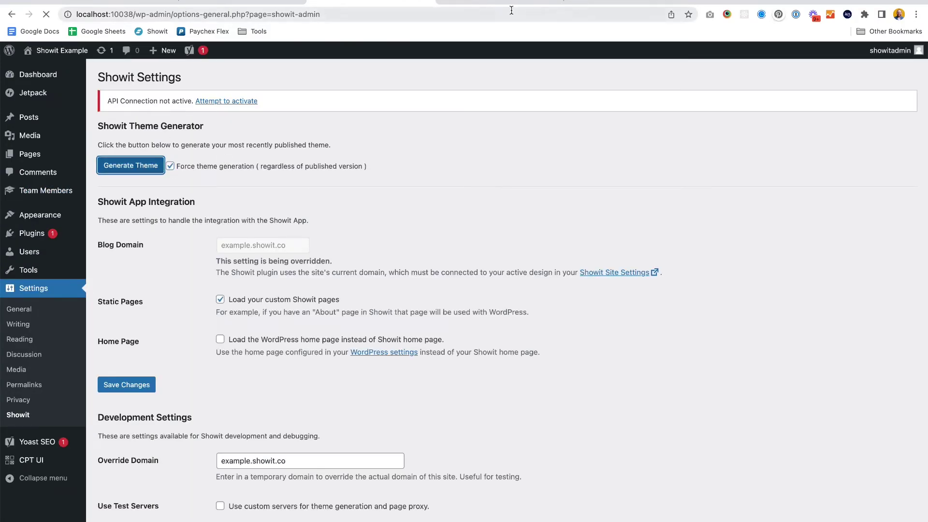
- Reload the About page and scroll through the stacked team members
left_click(490, 2)
key("super+r")
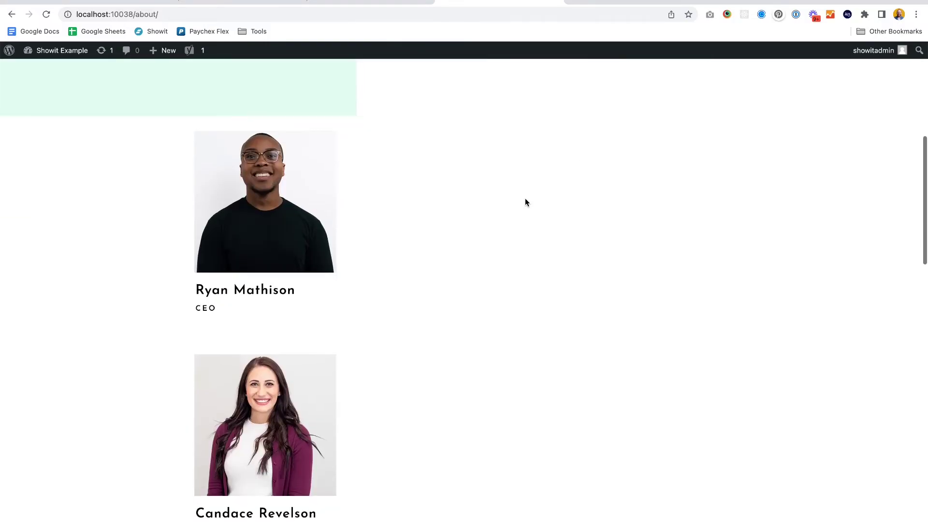
scroll(525, 202, "down", 7)
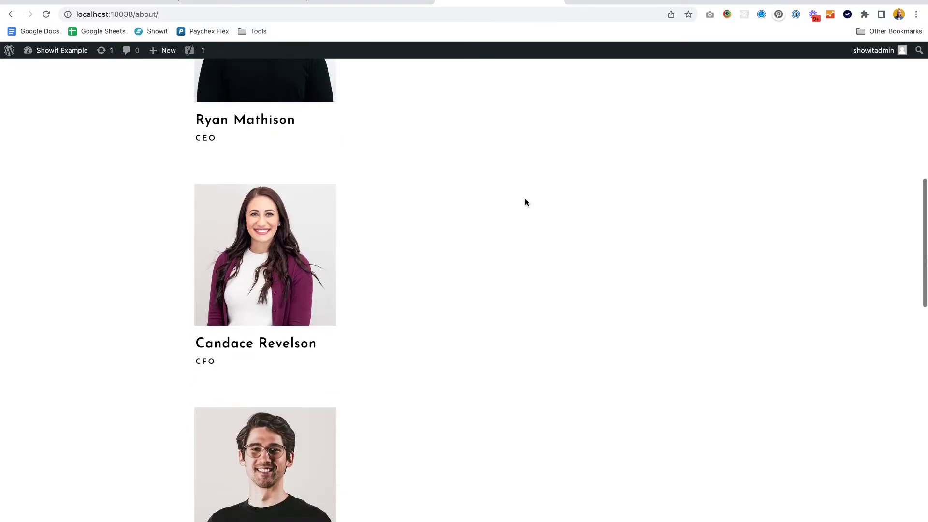
scroll(526, 202, "up", 10)
scroll(261, 390, "down", 3)
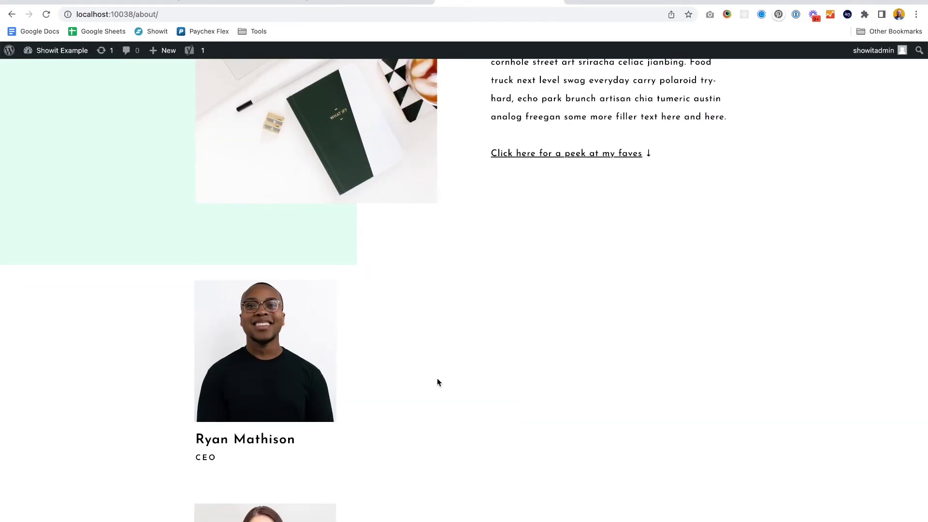
- Select the photo, name and position card and add three views to the Team Members canvas
left_click(145, 6)
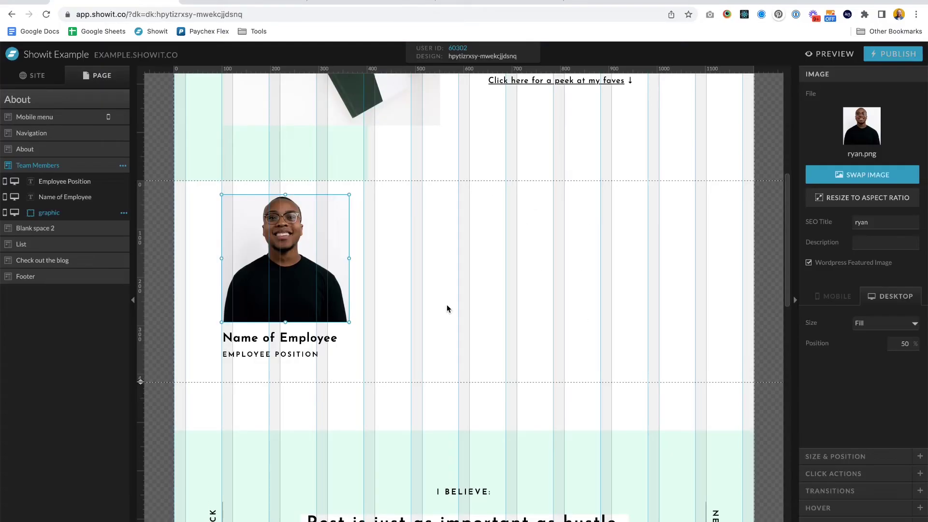
left_click(409, 348)
left_click_drag(392, 362, 207, 262)
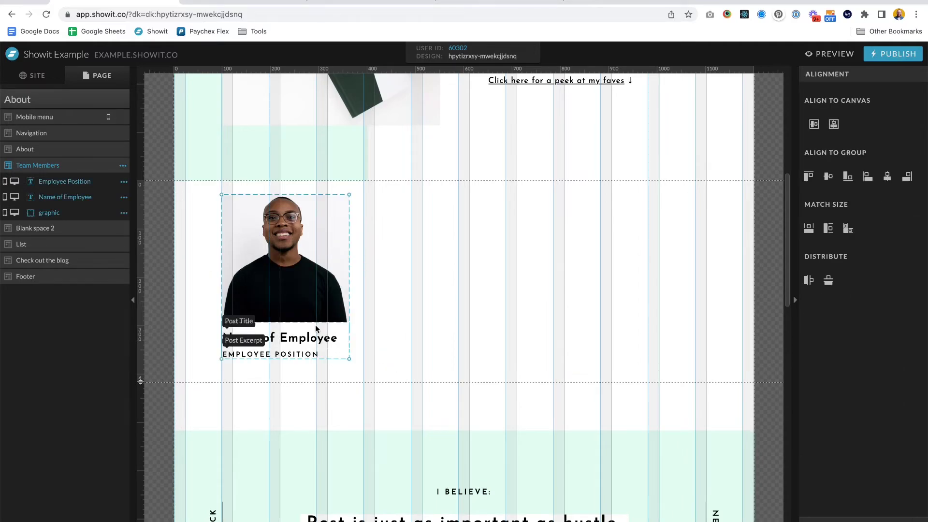
left_click(123, 165)
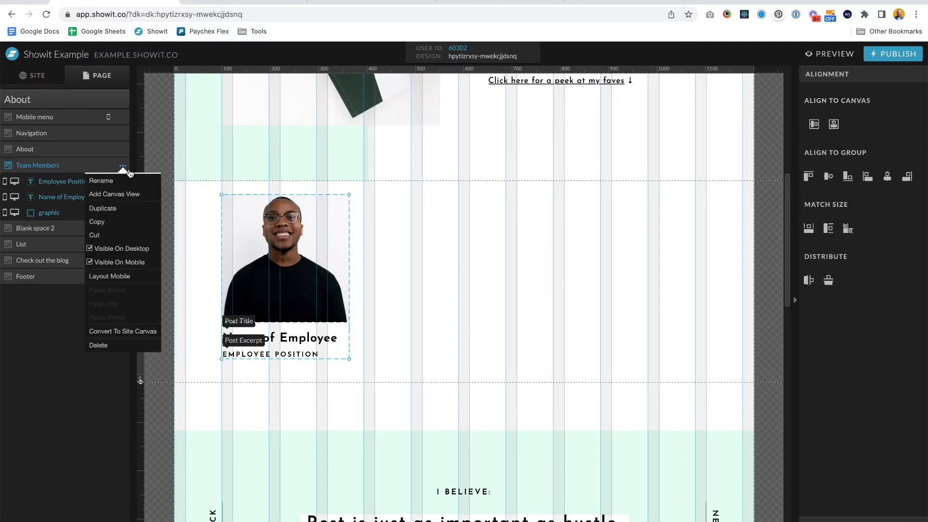
left_click(104, 193)
left_click(122, 166)
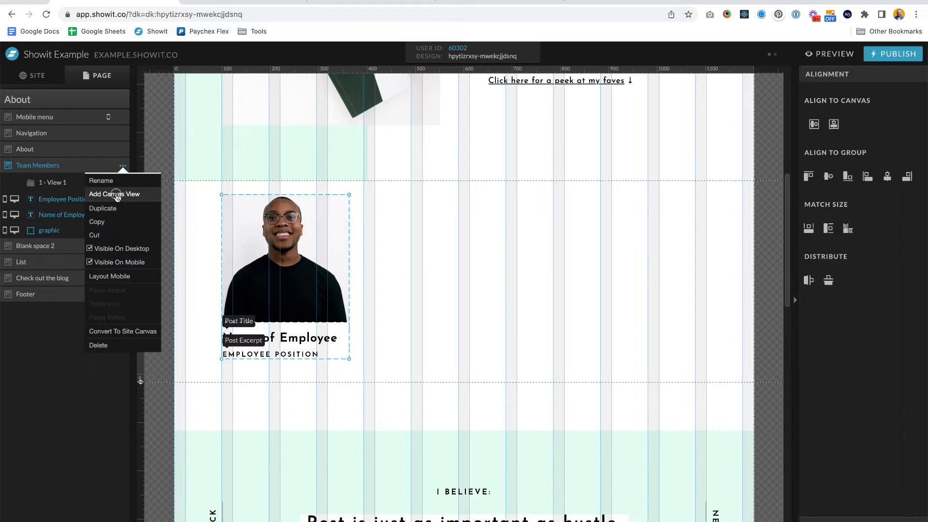
left_click(115, 193)
left_click(122, 167)
left_click(115, 194)
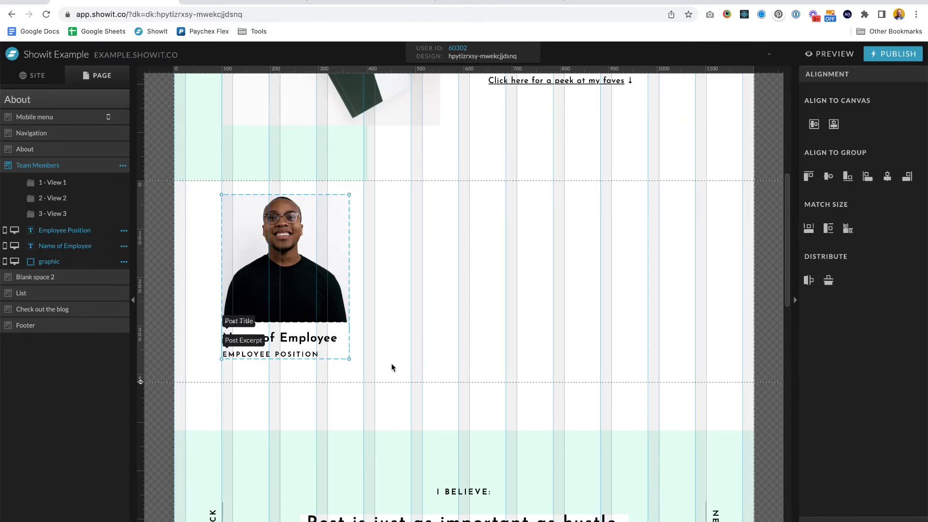
- Duplicate the employee card twice and space the three copies evenly across the canvas
left_click(393, 368)
left_click(296, 262)
key("super+d")
left_click_drag(296, 263, 637, 277)
key("super+d")
left_click(404, 266)
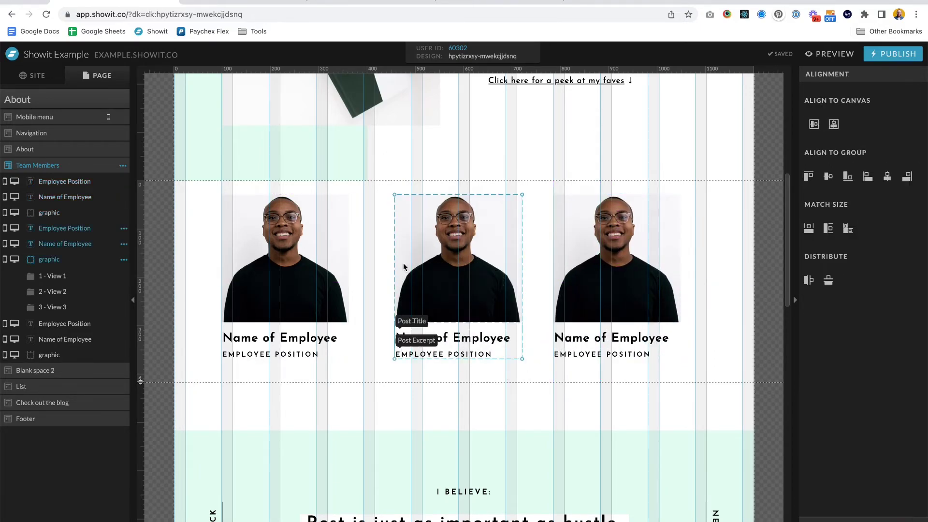
left_click(834, 124)
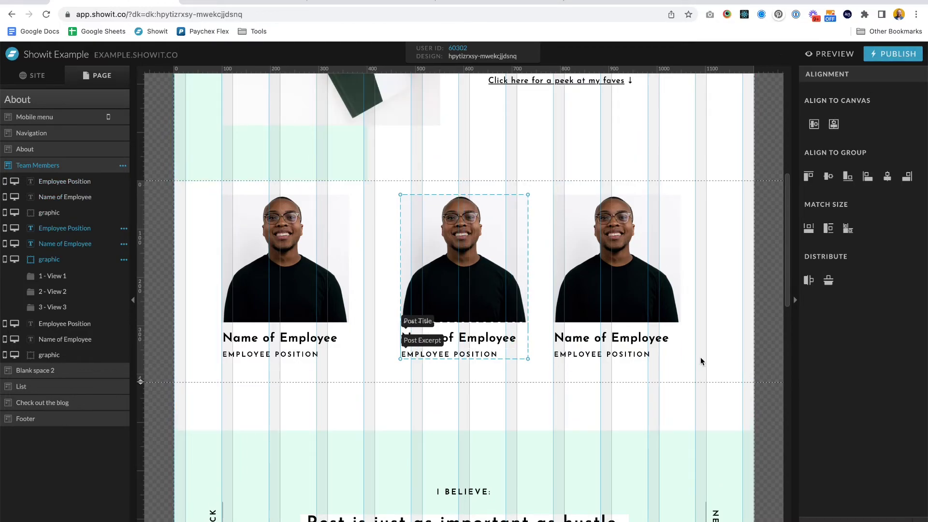
left_click_drag(611, 275, 605, 273)
left_click_drag(296, 284, 321, 284)
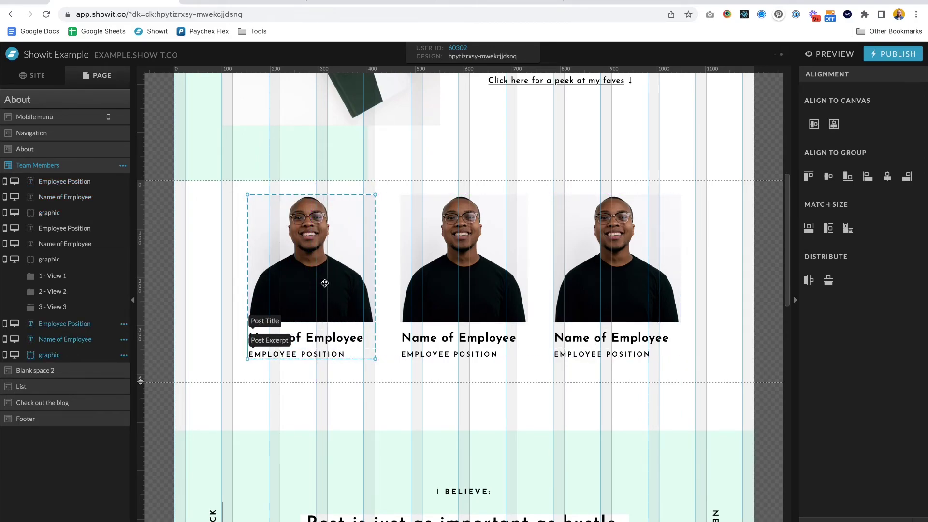
left_click(741, 345)
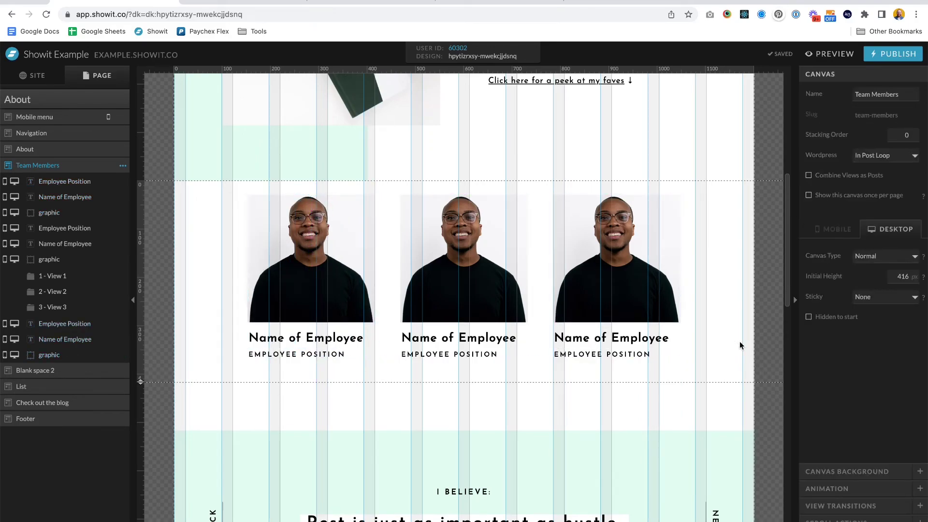
- Shorten the canvas to 396 px, put each card in its own view, and enable Combine Views as Posts
left_click_drag(143, 388, 145, 373)
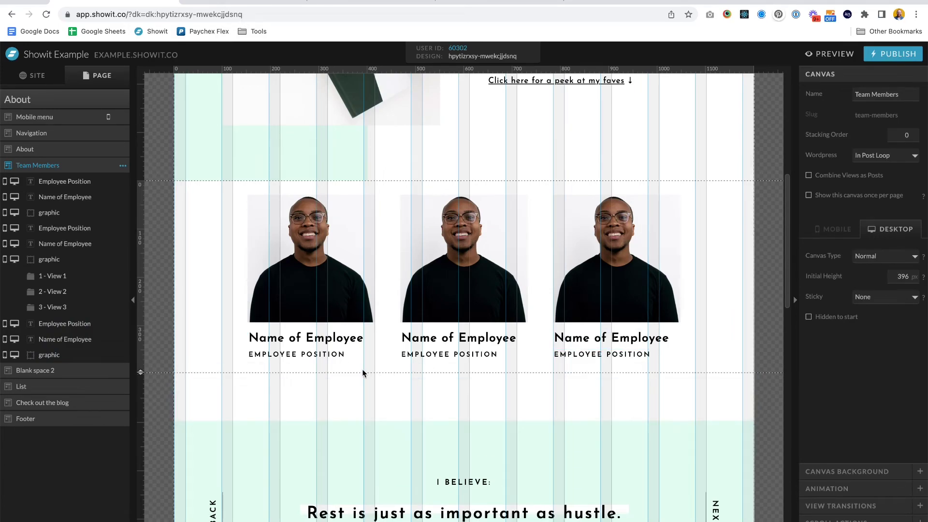
left_click(362, 357)
left_click_drag(58, 323, 58, 293)
left_click(473, 304)
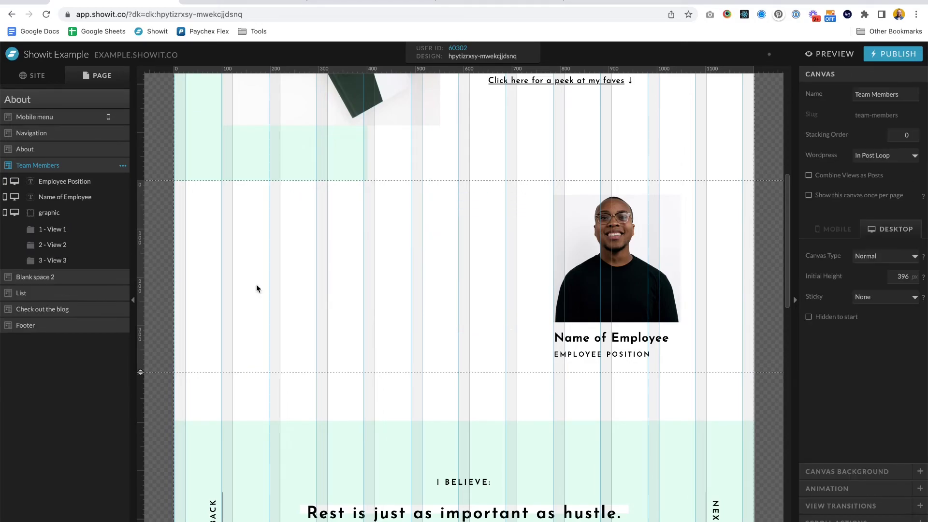
left_click(623, 358)
left_click_drag(51, 213, 52, 263)
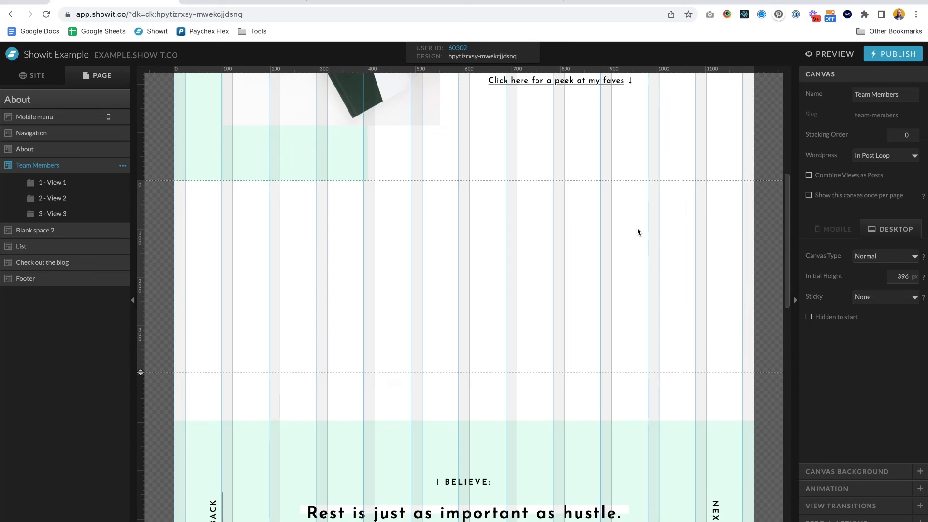
left_click(850, 177)
- Publish the Showit site and return to the WordPress Showit settings
left_click(894, 59)
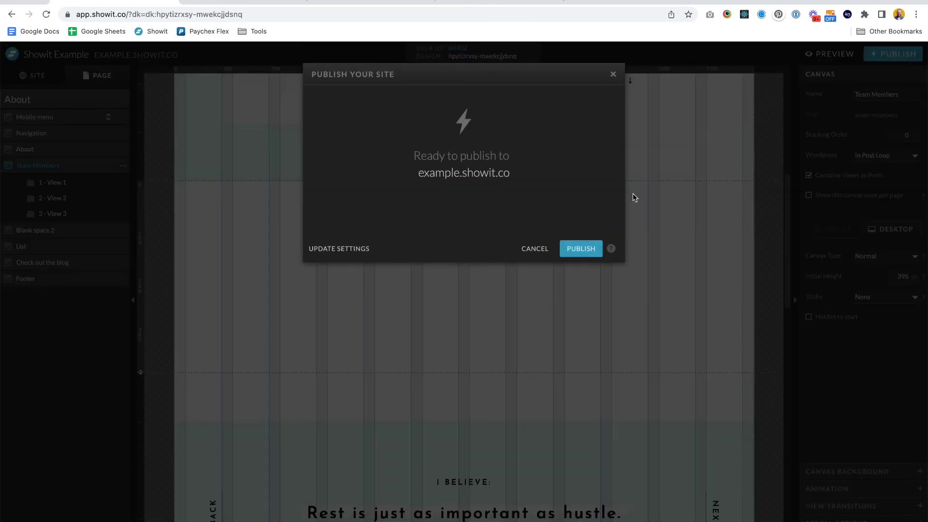
left_click(580, 248)
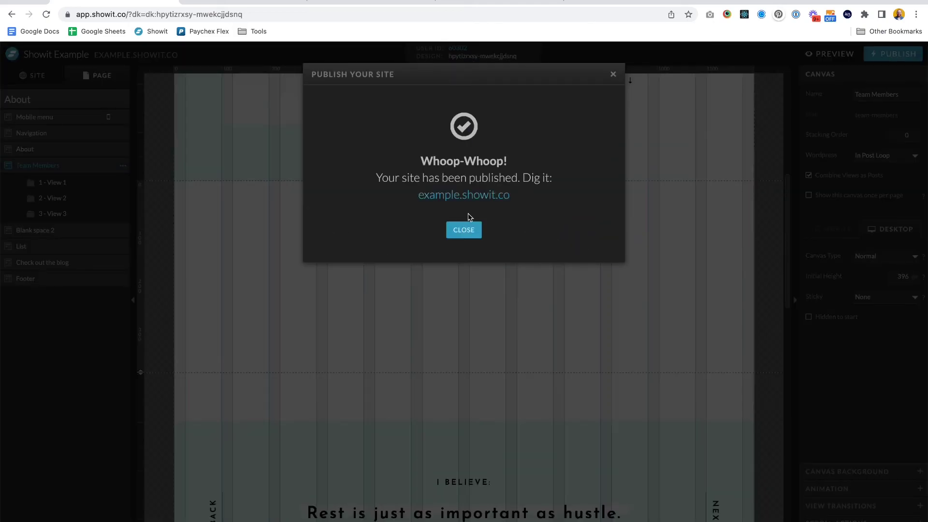
left_click(463, 230)
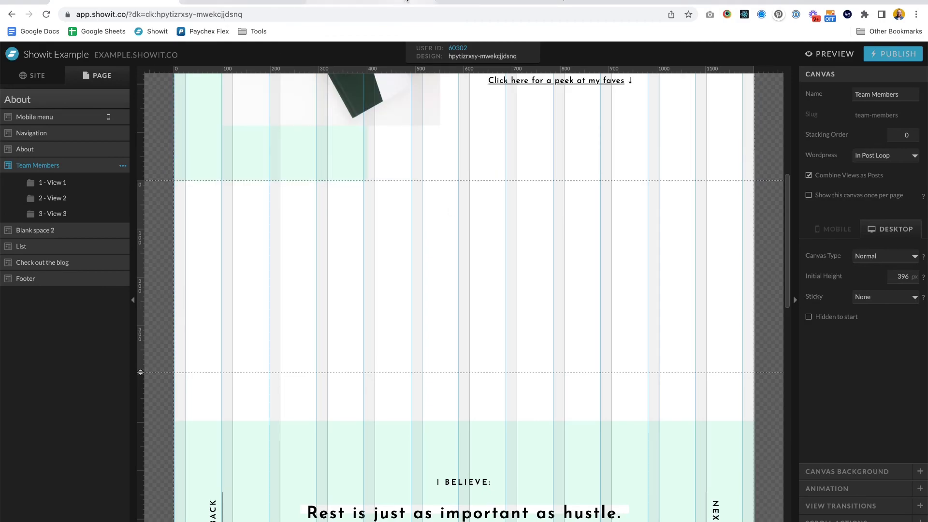
left_click(360, 2)
- Force-regenerate the Showit theme and view the About page's side-by-side team section
left_click(170, 196)
left_click(130, 195)
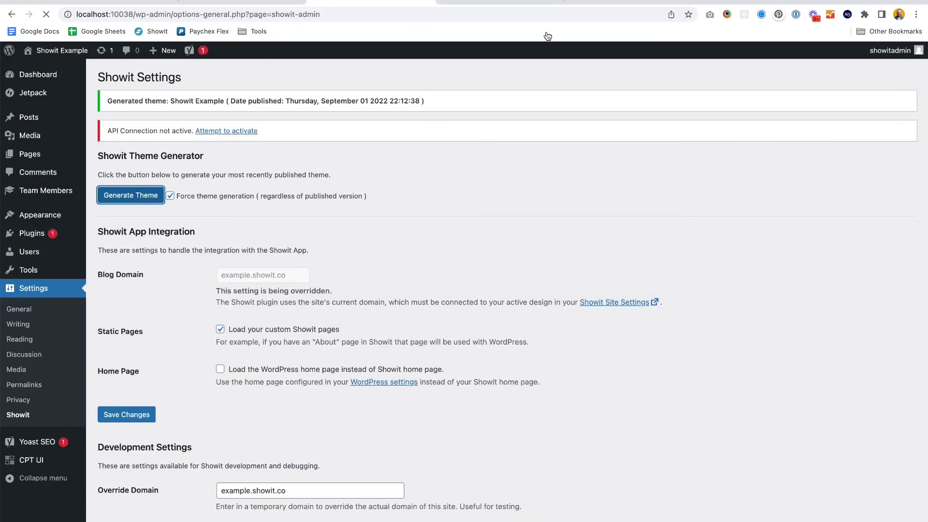
left_click(478, 2)
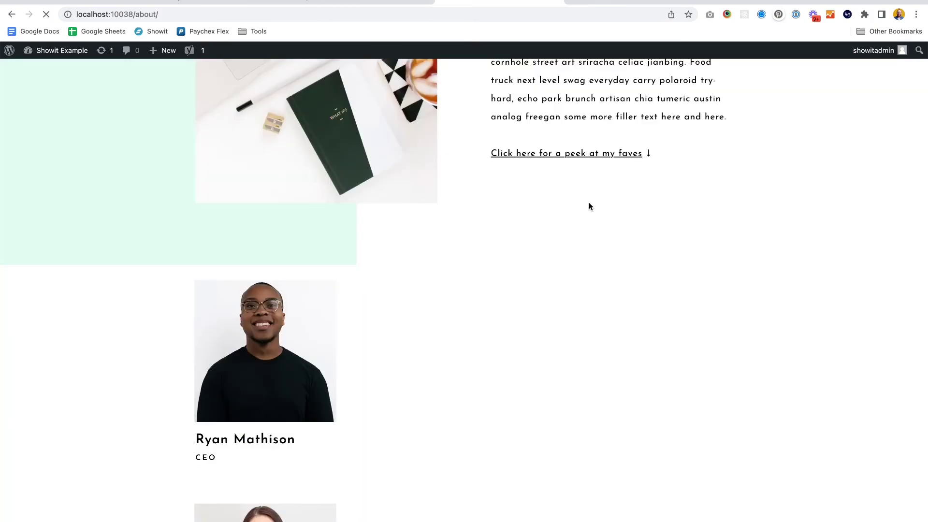
scroll(734, 240, "down", 3)
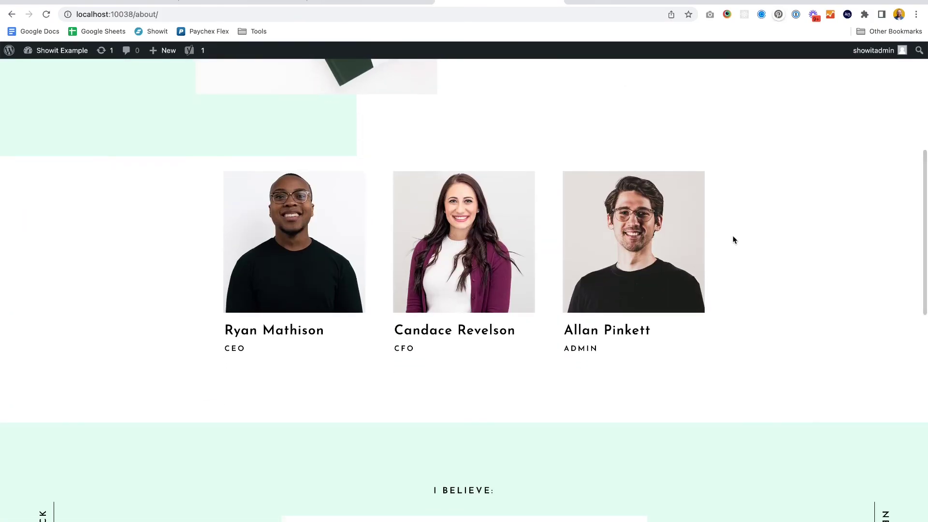
scroll(734, 240, "up", 2)
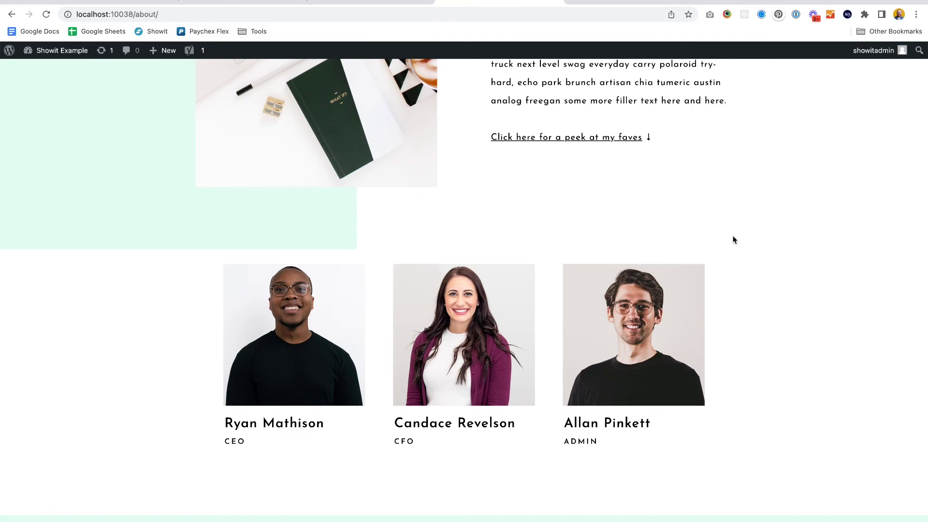
scroll(733, 241, "down", 1)
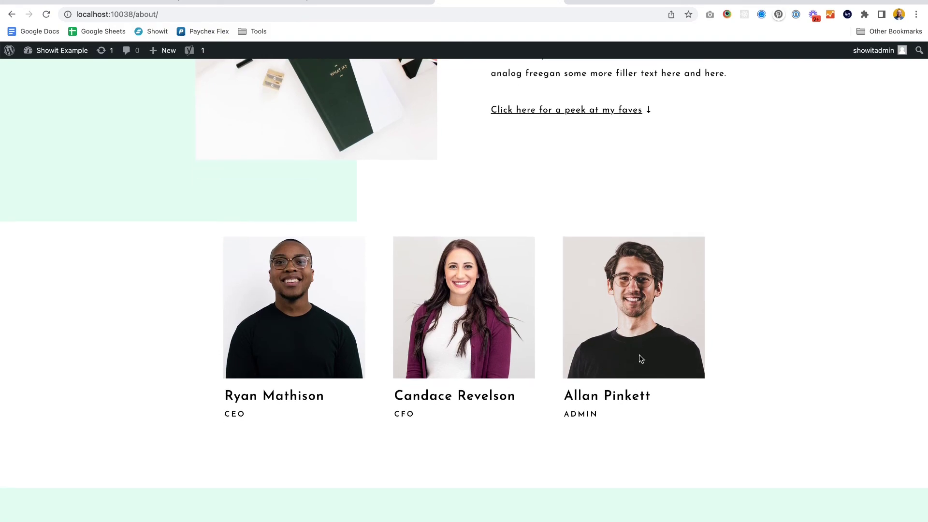